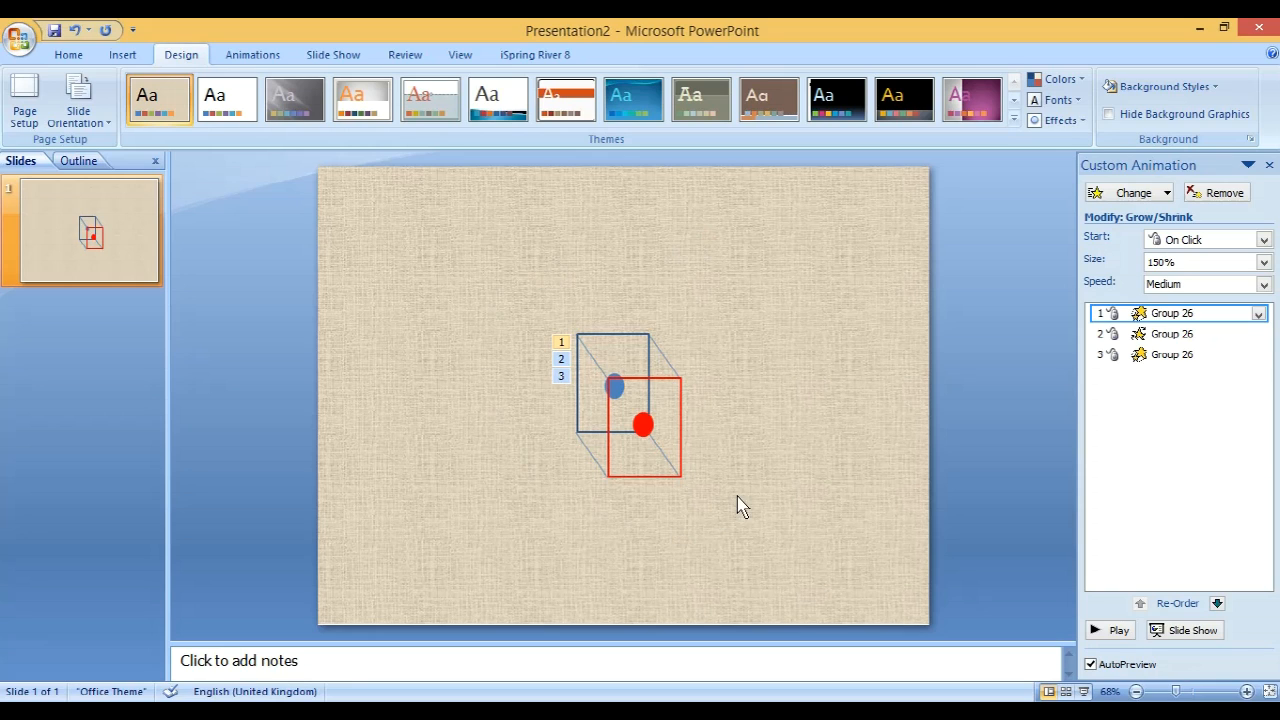
Run the cube animation as a full-screen slide show to its end and return to the slide.
{"action": "key", "text": "F5"}
{"action": "left_click", "coordinate": [678, 280]}
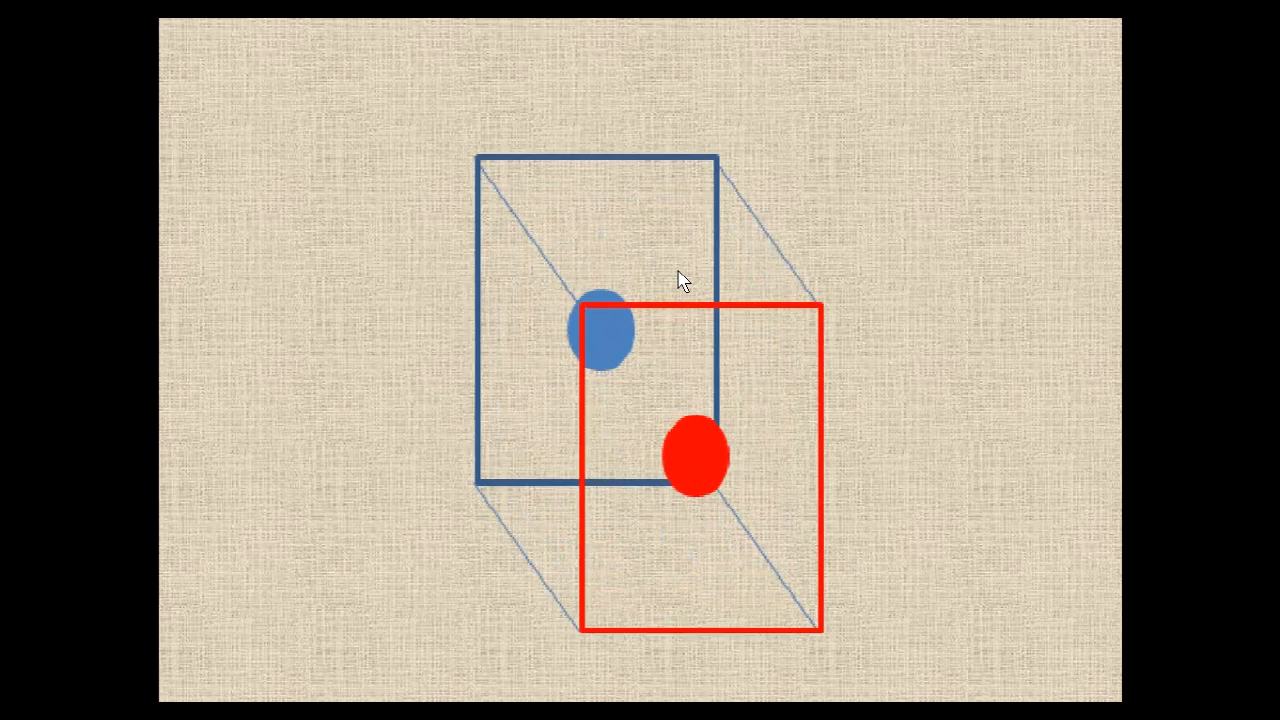
{"action": "left_click", "coordinate": [678, 272]}
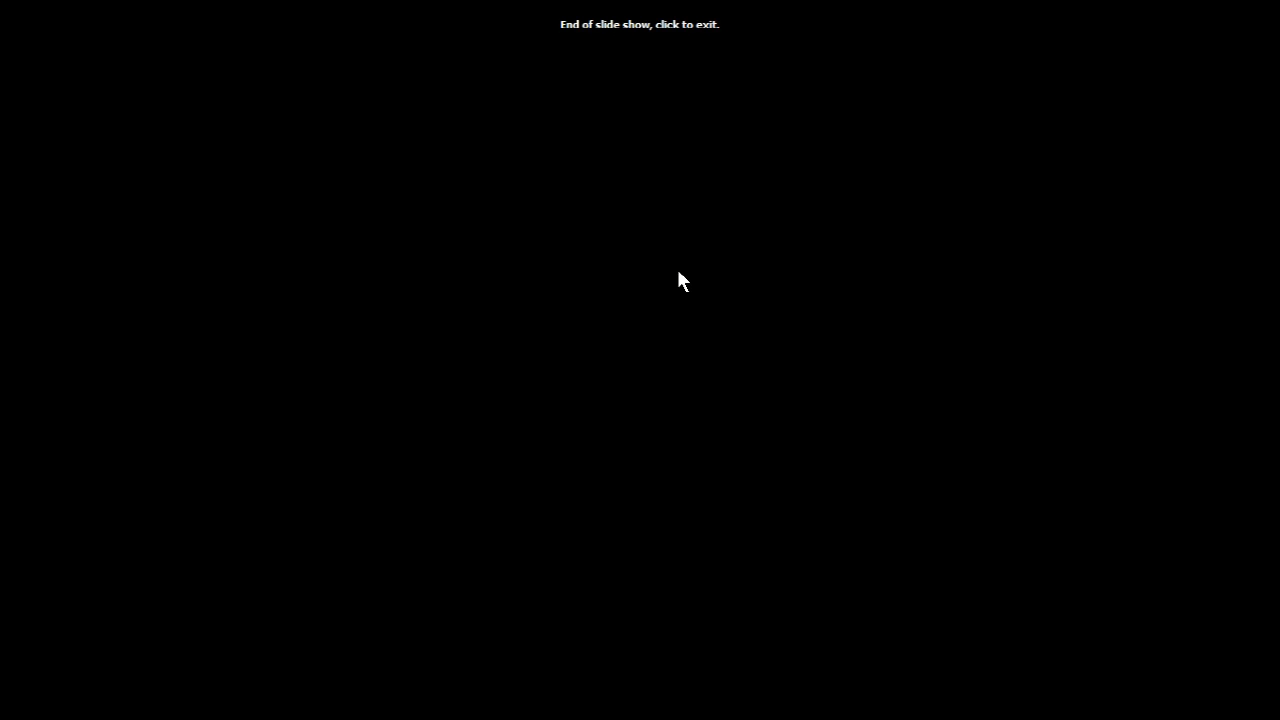
{"action": "left_click", "coordinate": [678, 280]}
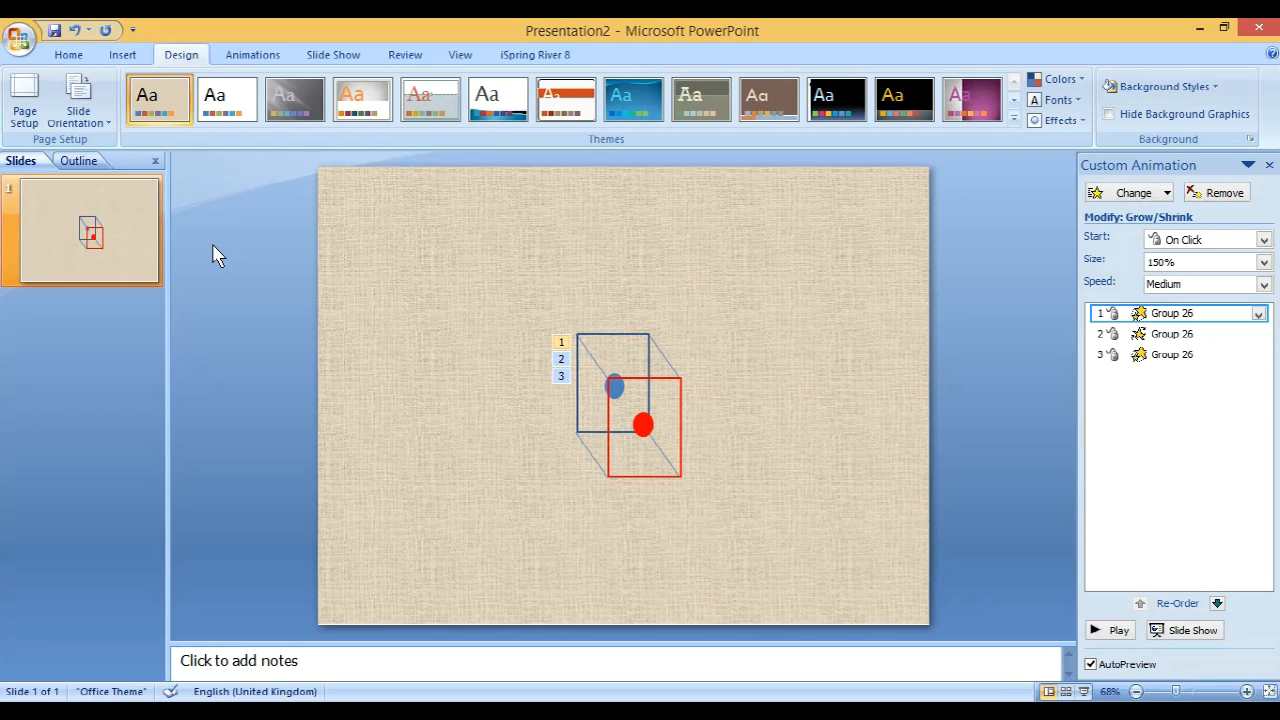
Create a new blank presentation.
{"action": "left_click", "coordinate": [19, 39]}
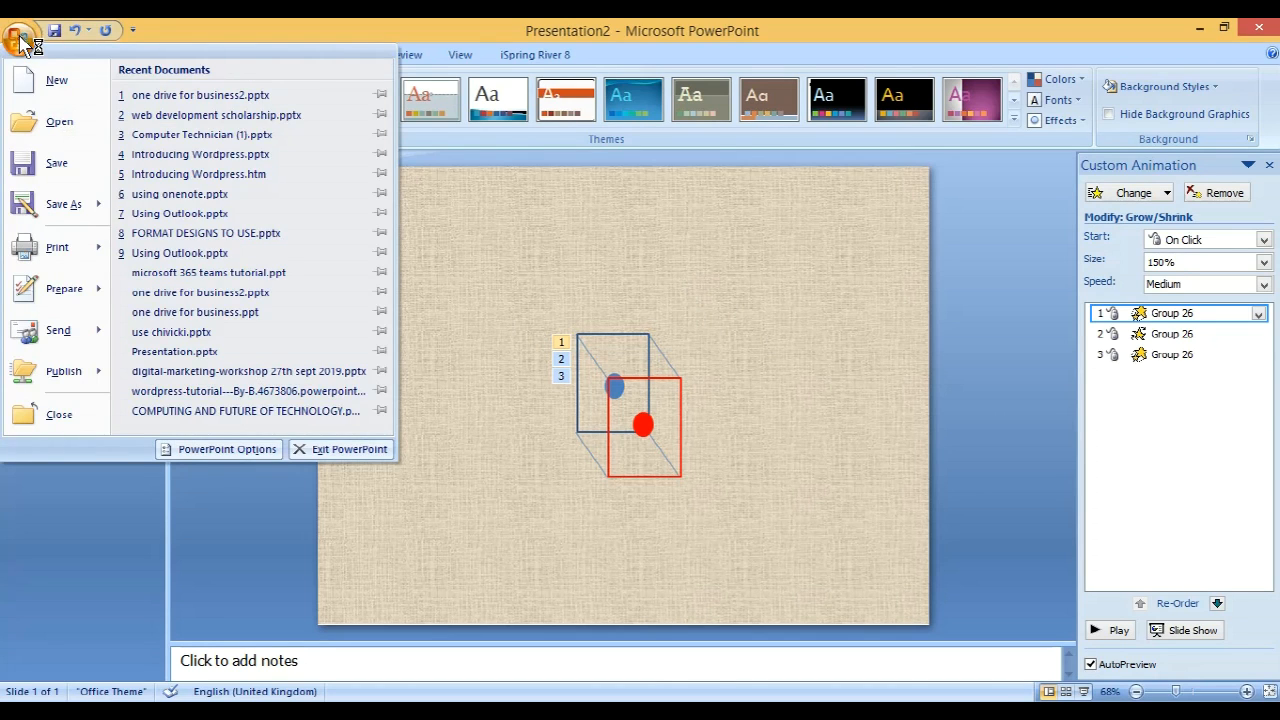
{"action": "key", "text": "Escape"}
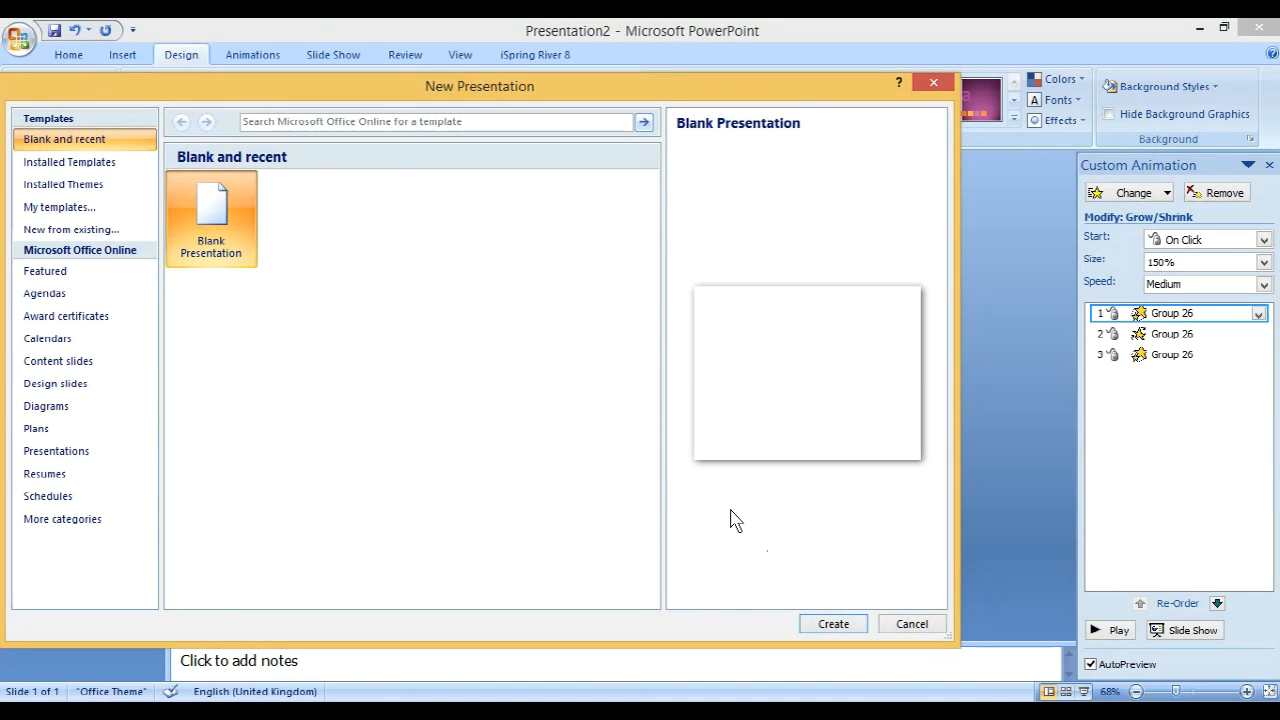
{"action": "left_click", "coordinate": [830, 624]}
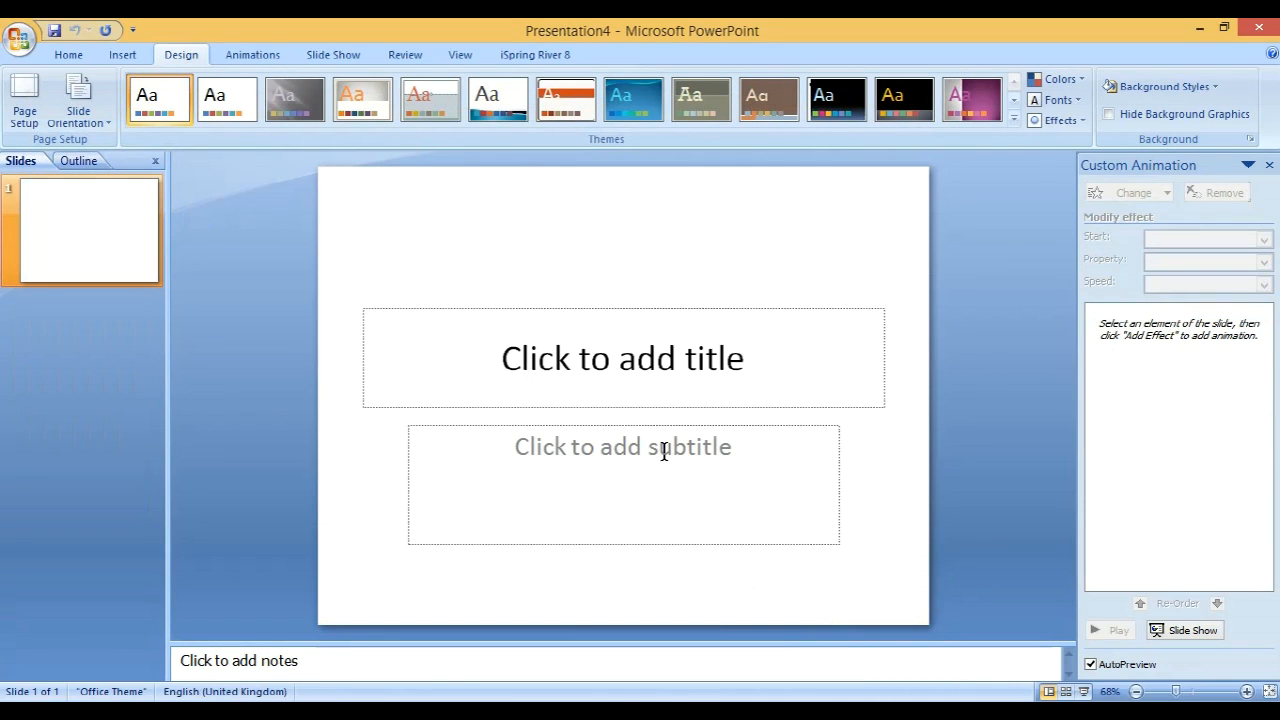
Delete the title and subtitle placeholders from the first slide.
{"action": "left_click", "coordinate": [594, 306]}
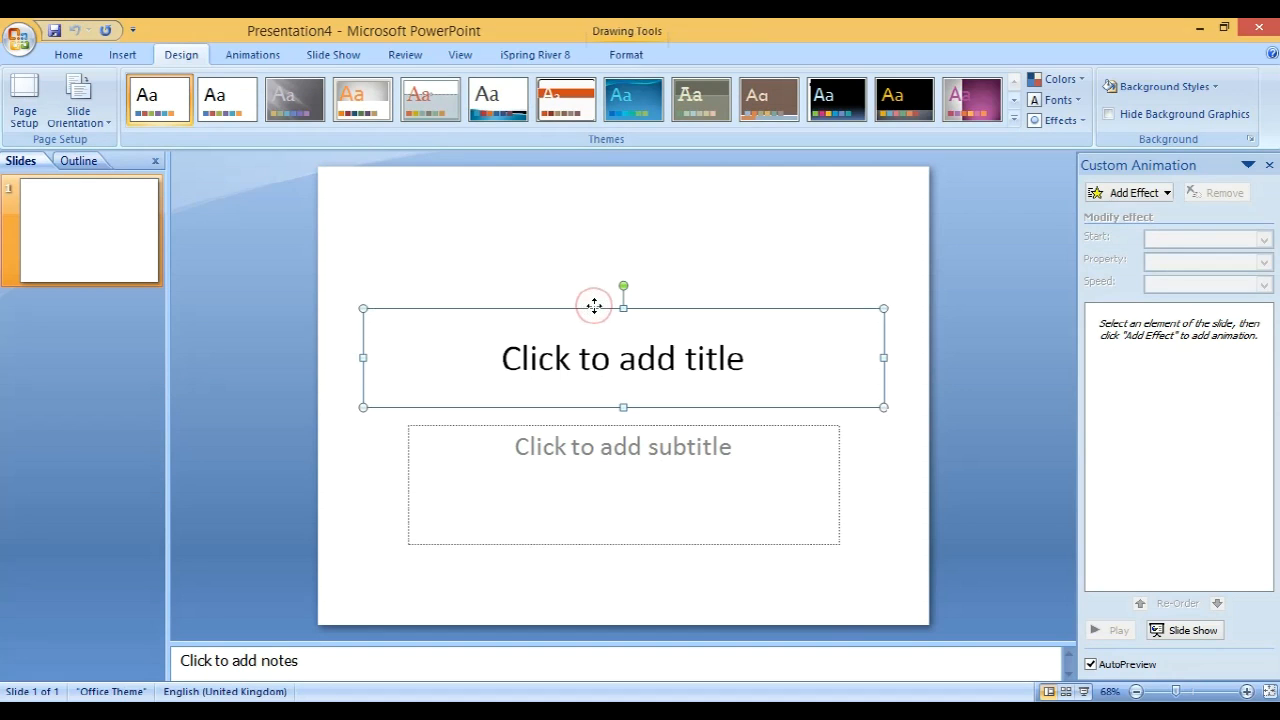
{"action": "key", "text": "Delete"}
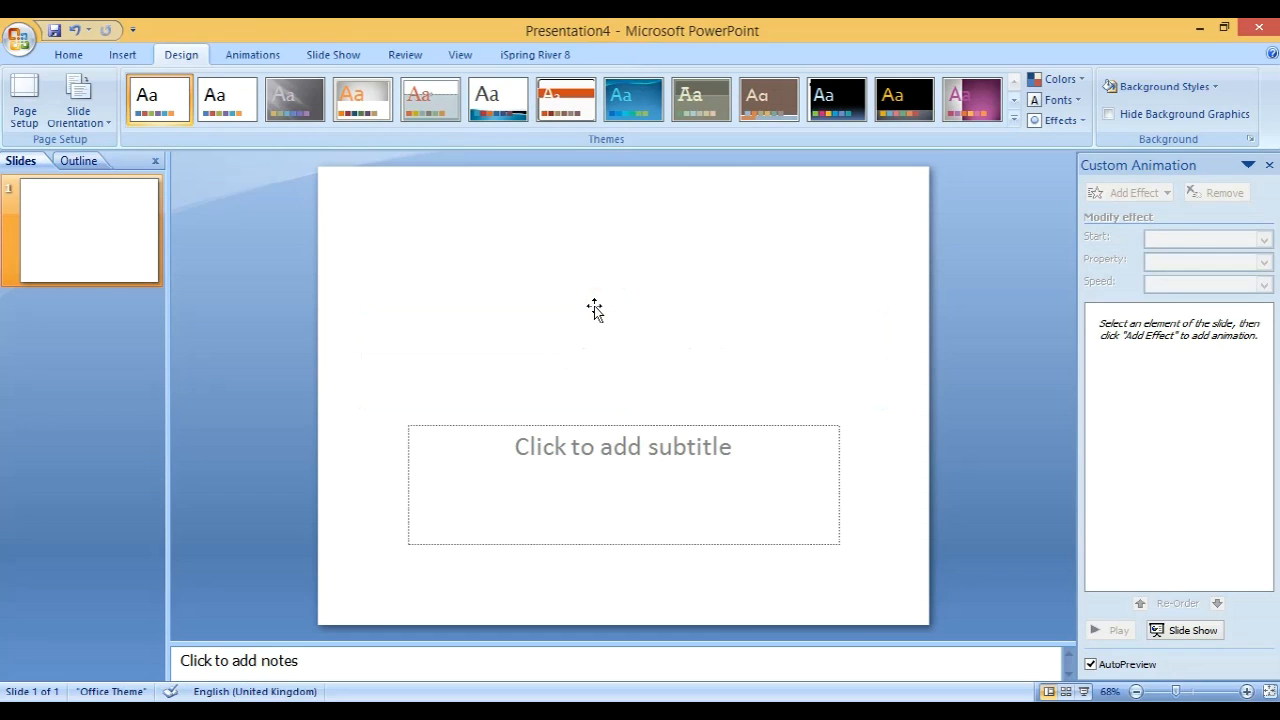
{"action": "left_click", "coordinate": [604, 426]}
{"action": "key", "text": "Delete"}
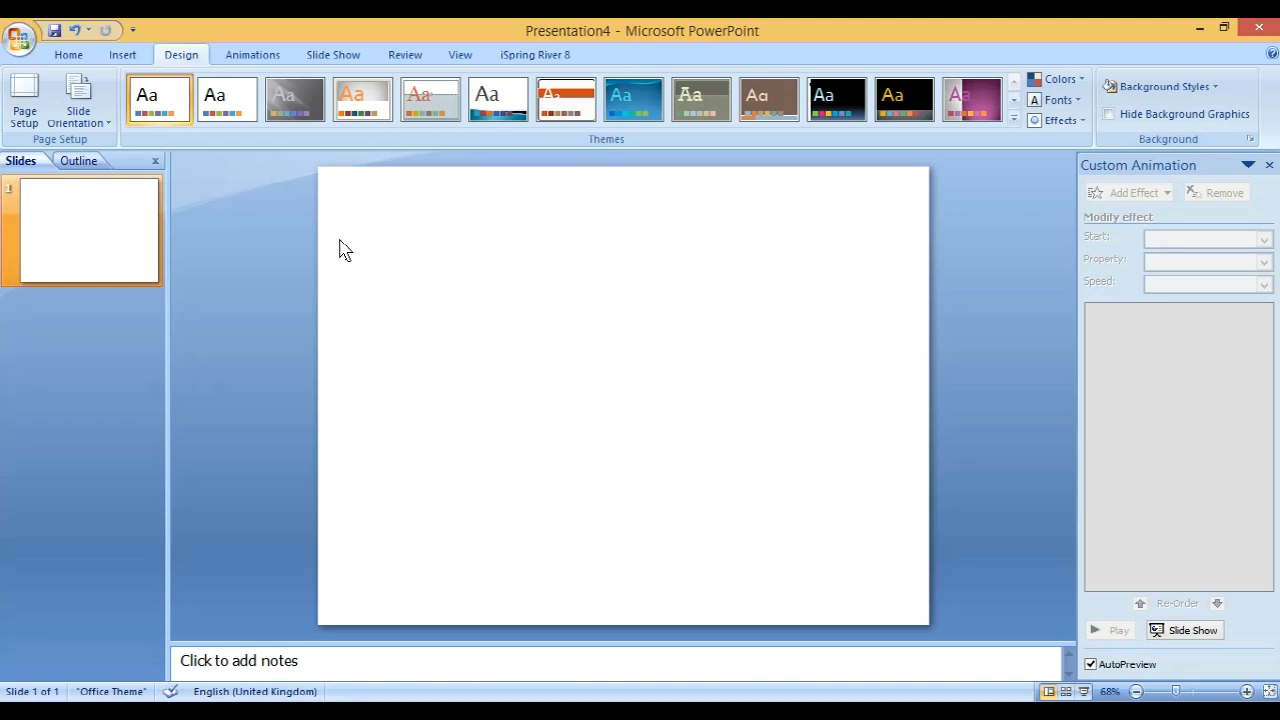
Draw a rectangle about a quarter of the slide's width, slightly below the middle of the slide.
{"action": "left_click", "coordinate": [121, 57]}
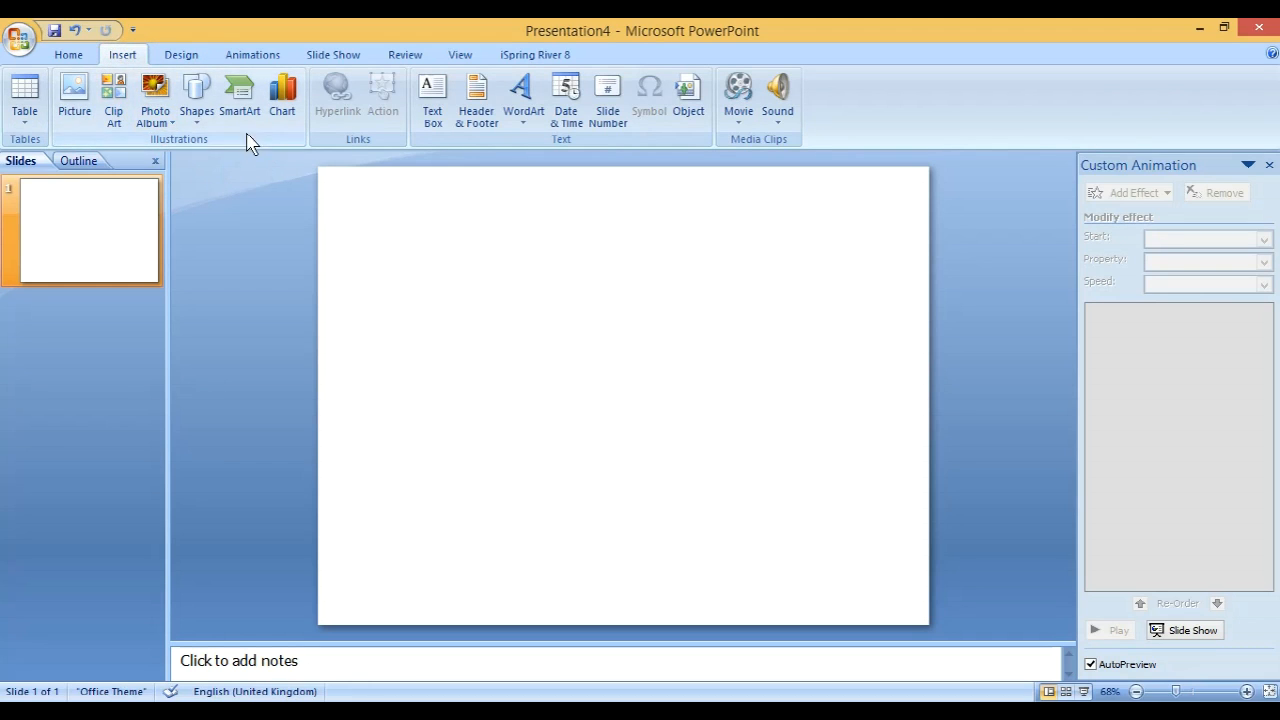
{"action": "left_click", "coordinate": [198, 128]}
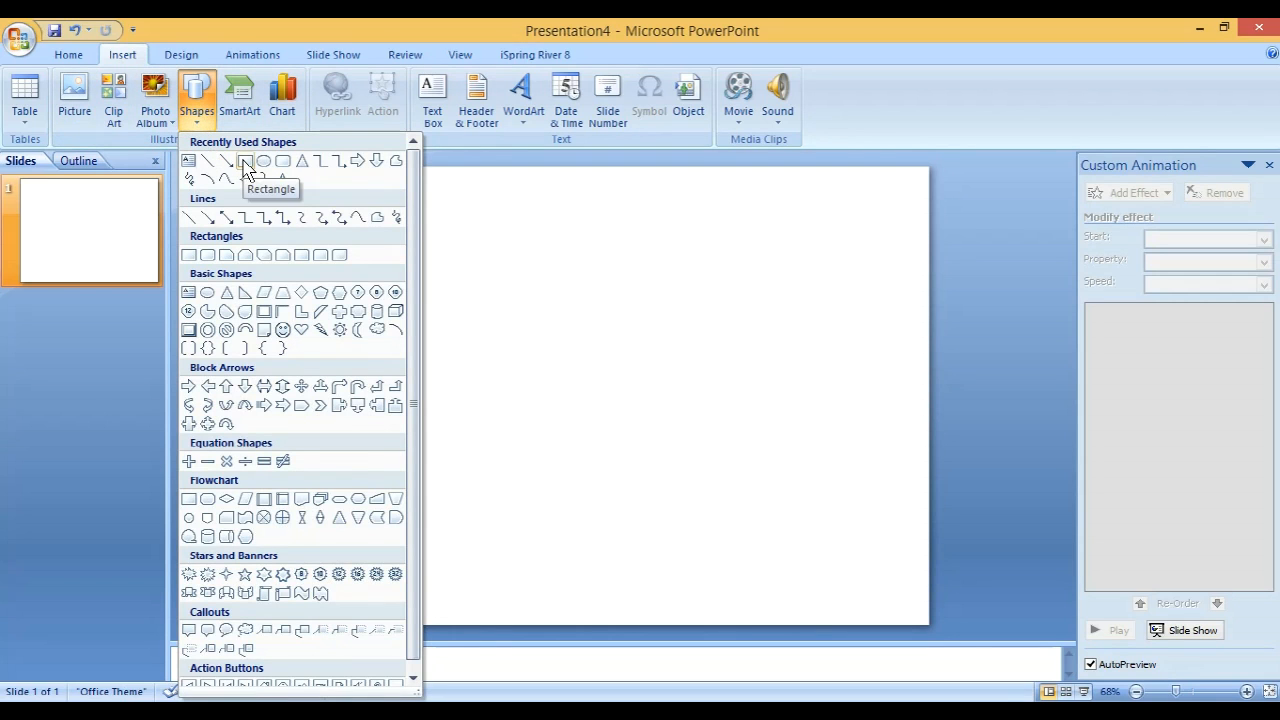
{"action": "left_click", "coordinate": [245, 163]}
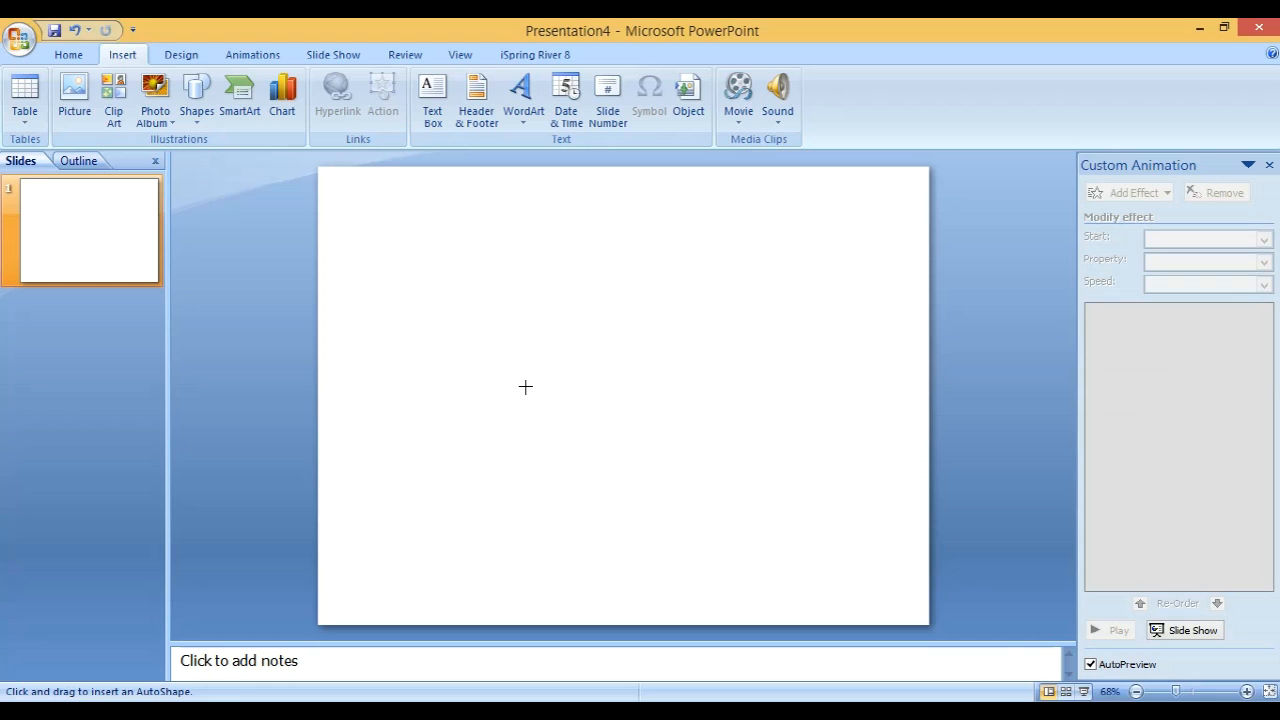
{"action": "mouse_move", "coordinate": [525, 386]}
{"action": "left_mouse_down"}
{"action": "mouse_move", "coordinate": [537, 446]}
{"action": "mouse_move", "coordinate": [583, 477]}
{"action": "mouse_move", "coordinate": [686, 505]}
{"action": "left_mouse_up"}
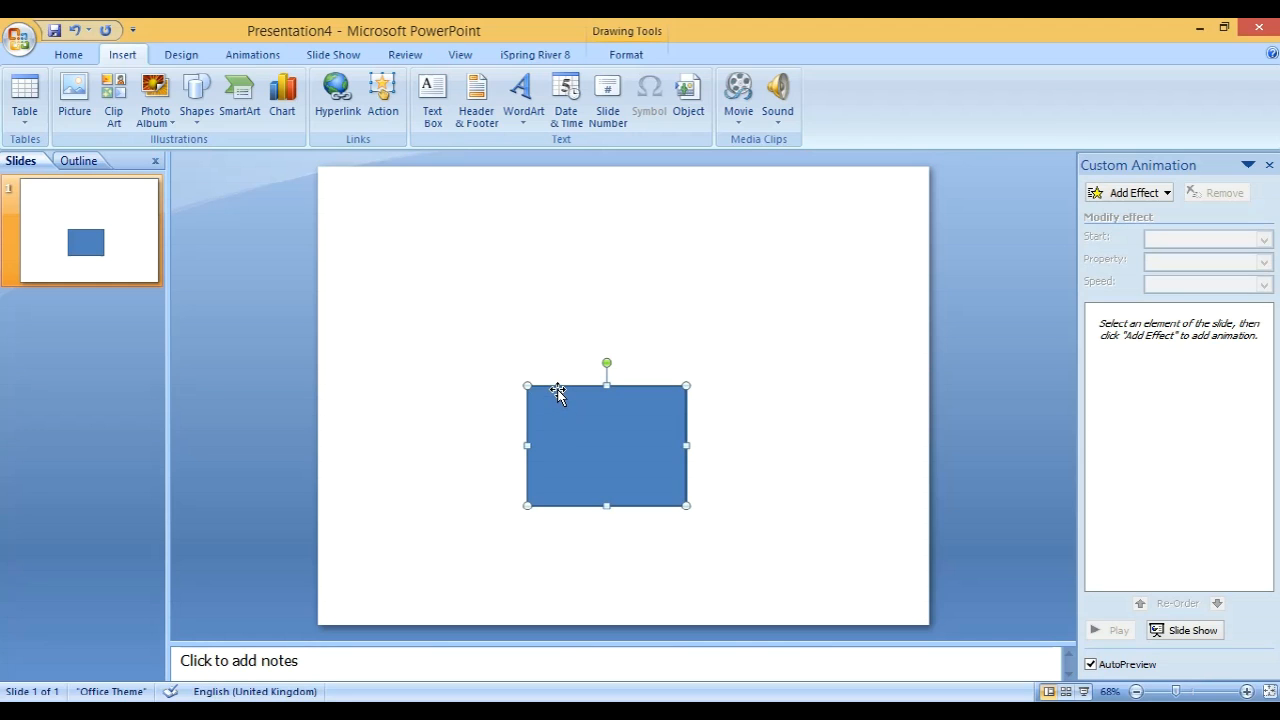
Set the rectangle's fill to No fill, leaving only its outline.
{"action": "right_click", "coordinate": [558, 389]}
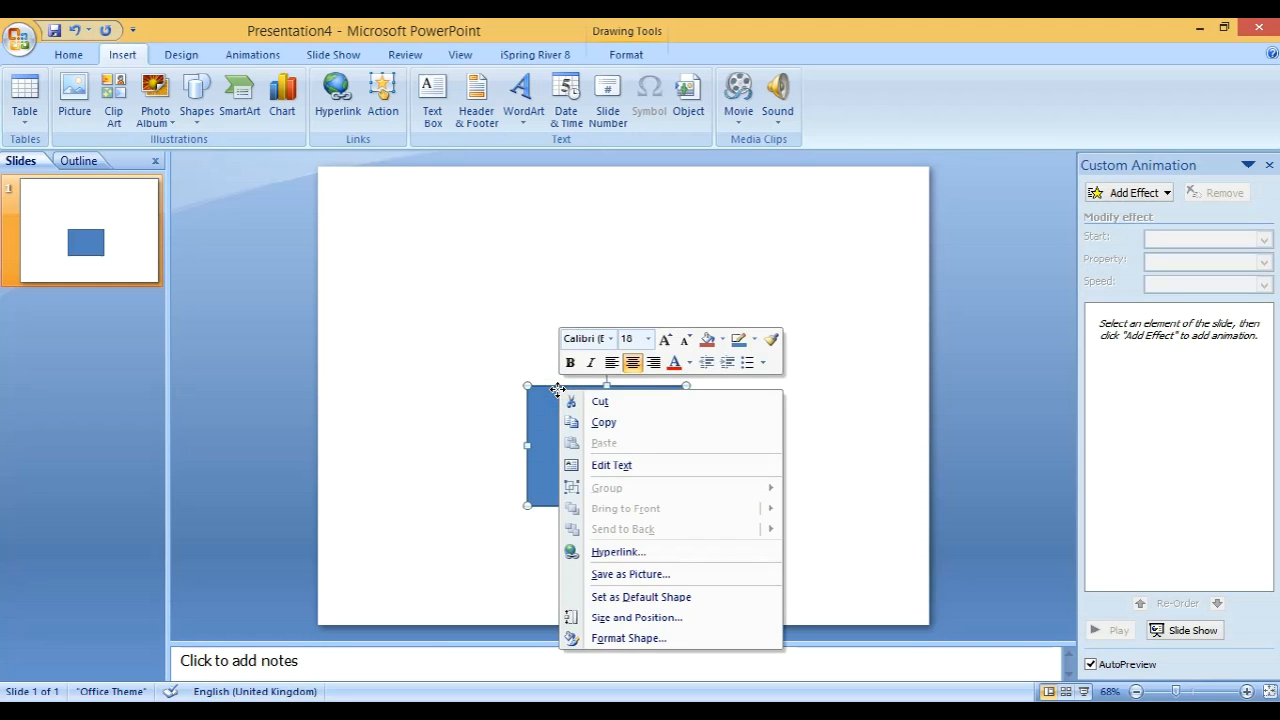
{"action": "left_click", "coordinate": [630, 640]}
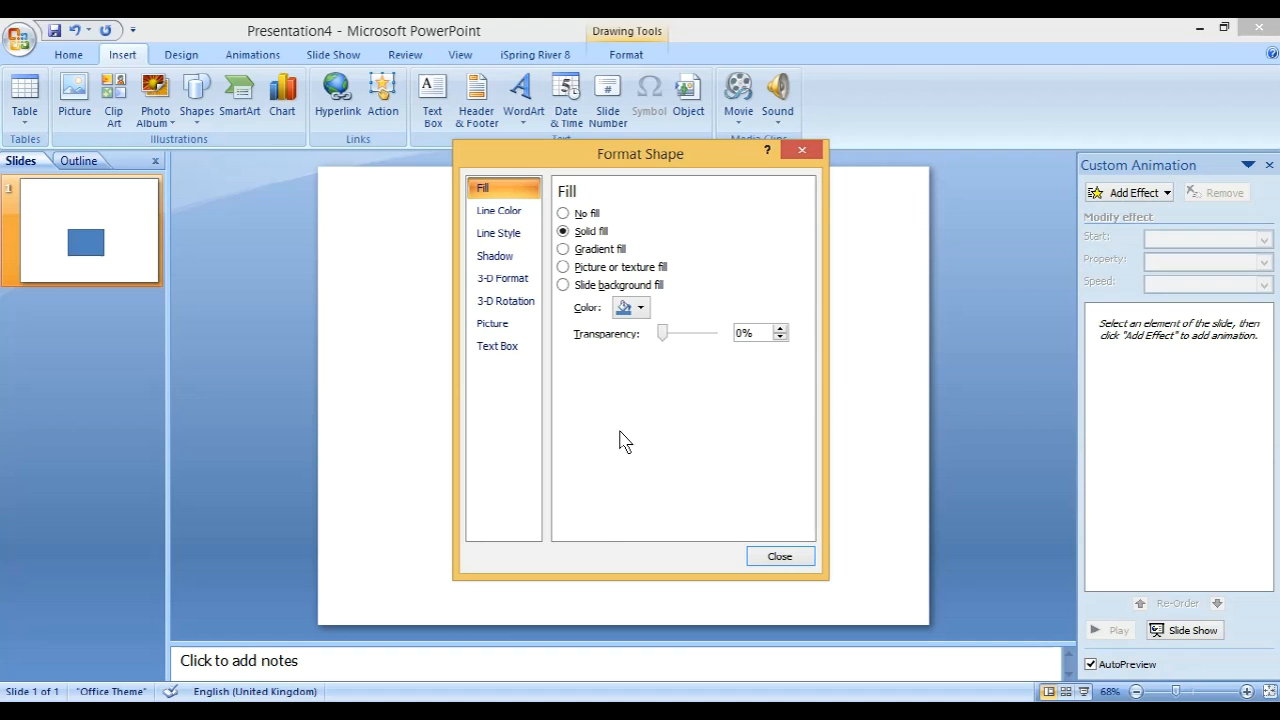
{"action": "left_click", "coordinate": [565, 214]}
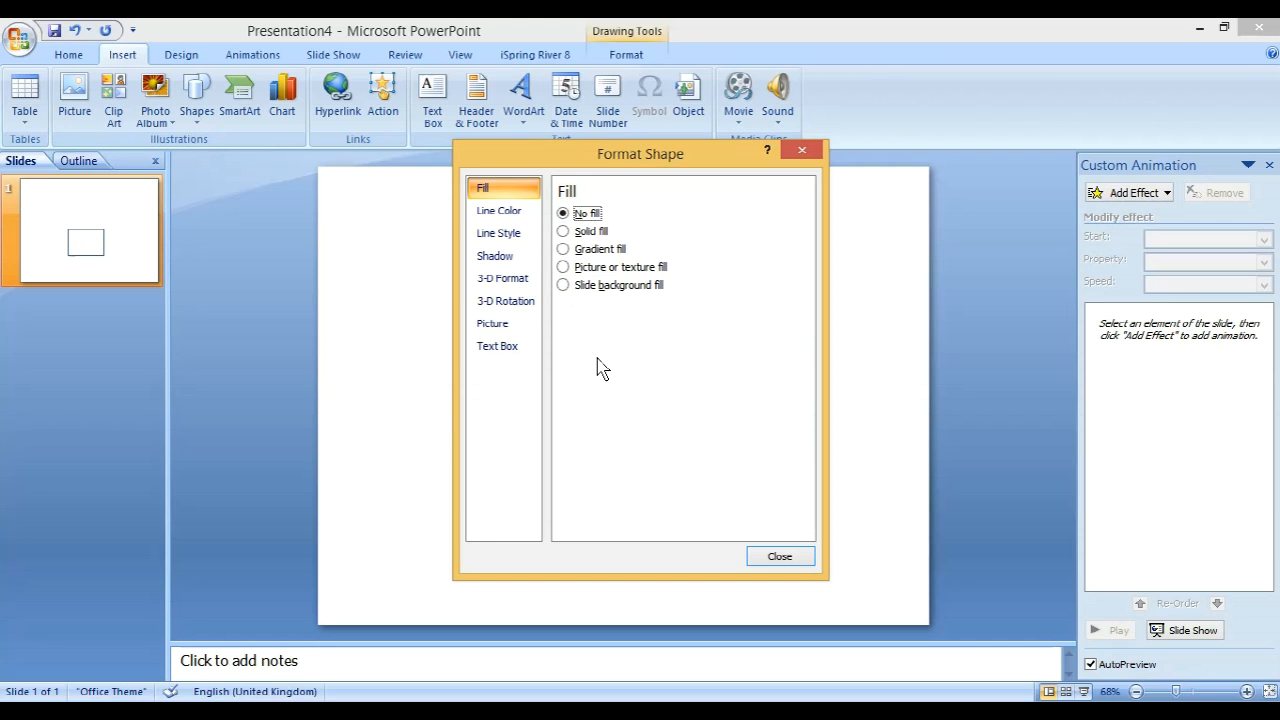
{"action": "left_click", "coordinate": [772, 557]}
{"action": "left_click", "coordinate": [750, 393]}
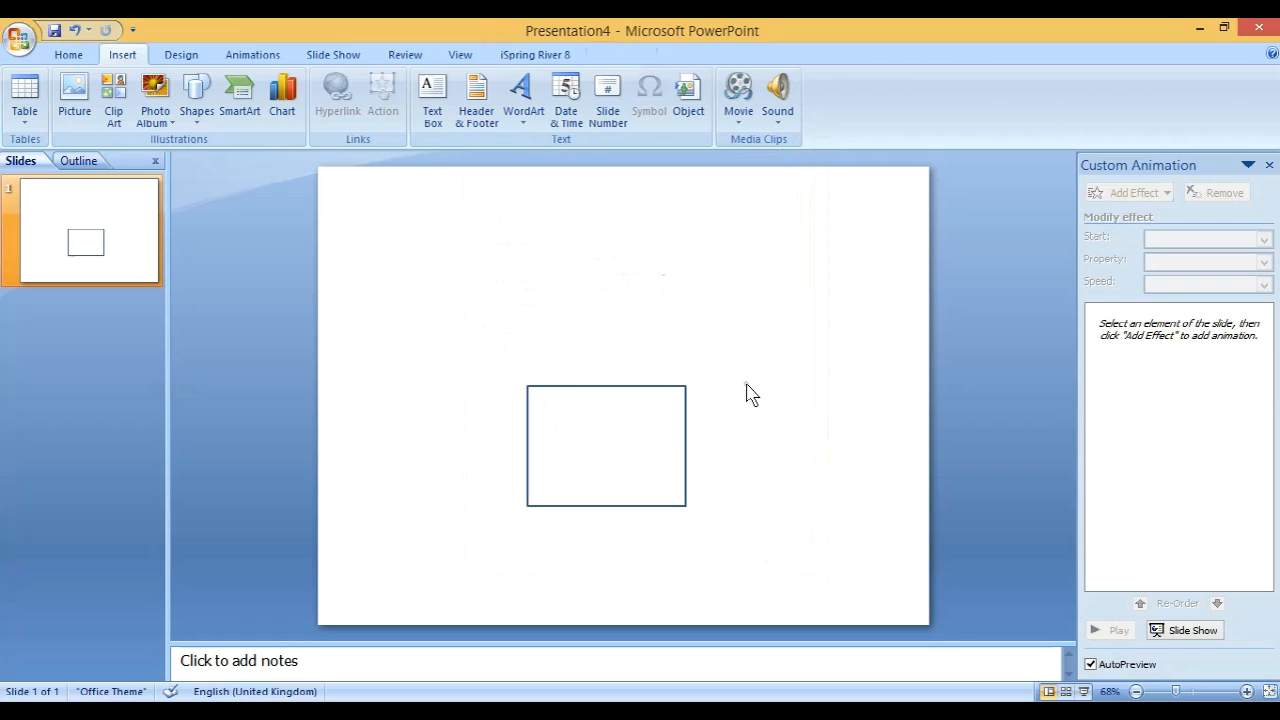
Duplicate the outlined rectangle and place the copy up and to the right so it overlaps the original's upper-right corner.
{"action": "left_click", "coordinate": [664, 388]}
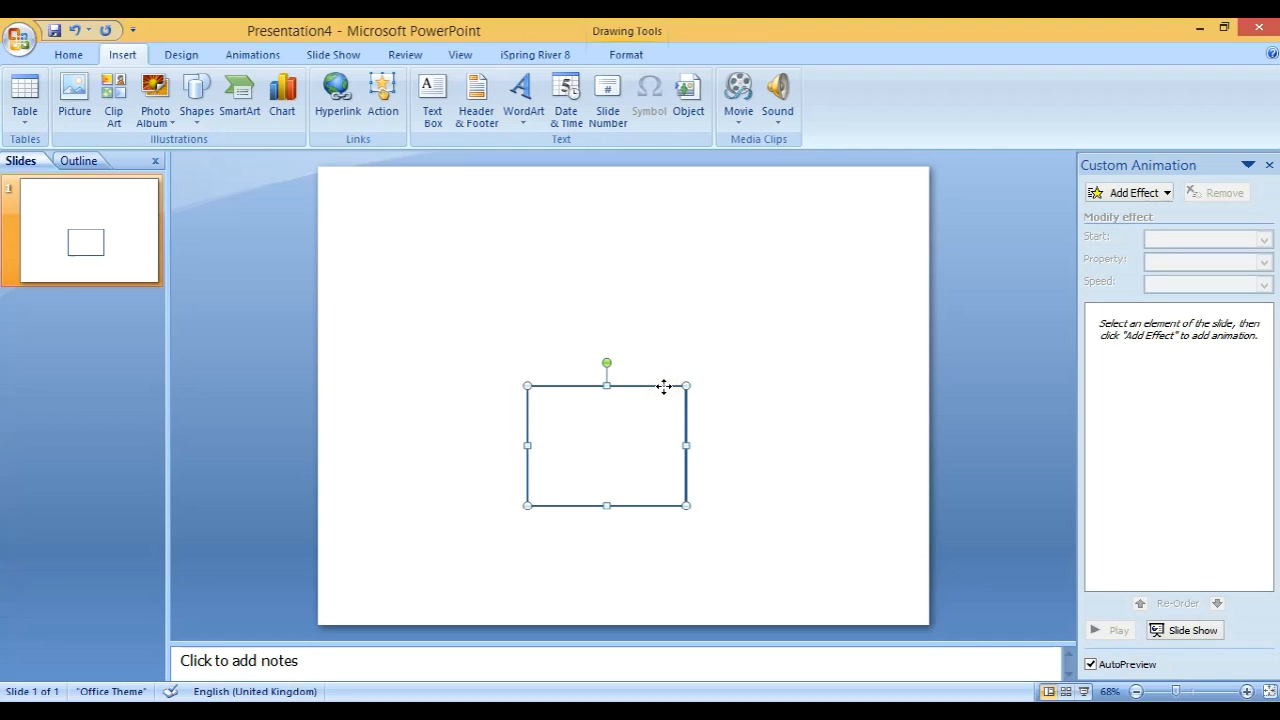
{"action": "left_click_drag", "start_coordinate": [664, 388], "coordinate": [670, 398]}
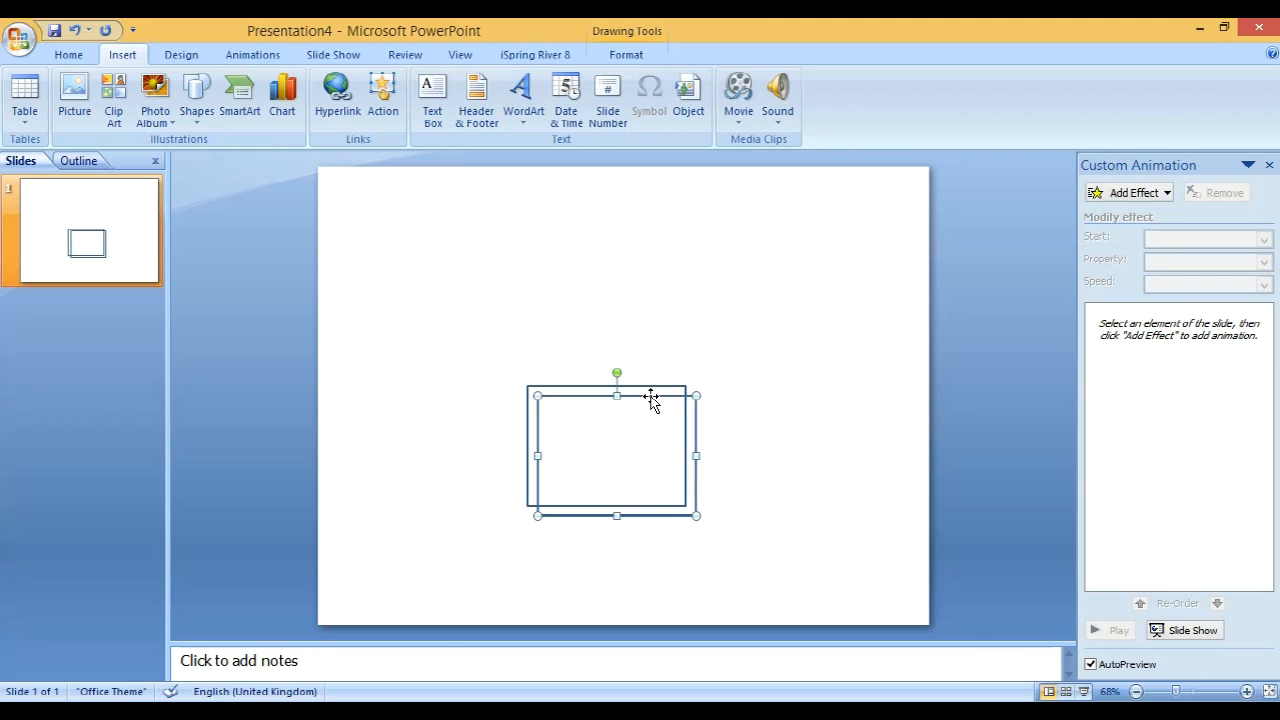
{"action": "left_click_drag", "start_coordinate": [651, 398], "coordinate": [716, 314]}
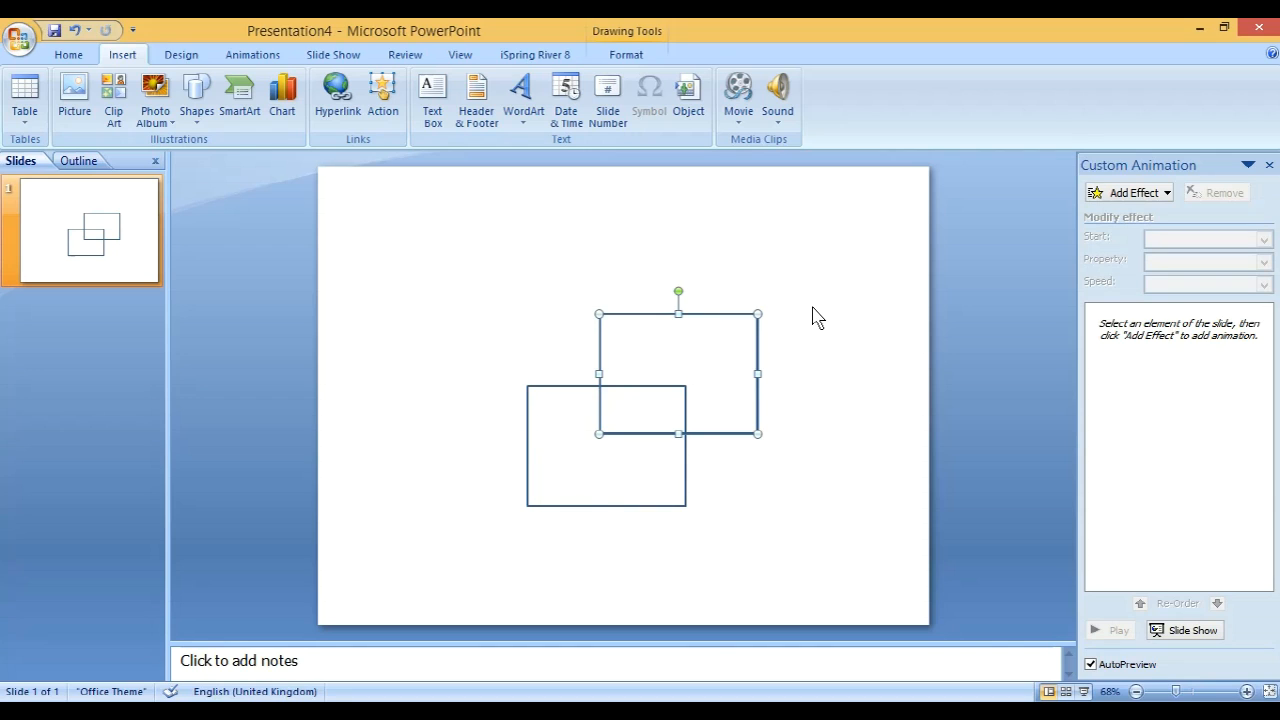
{"action": "left_click", "coordinate": [806, 368]}
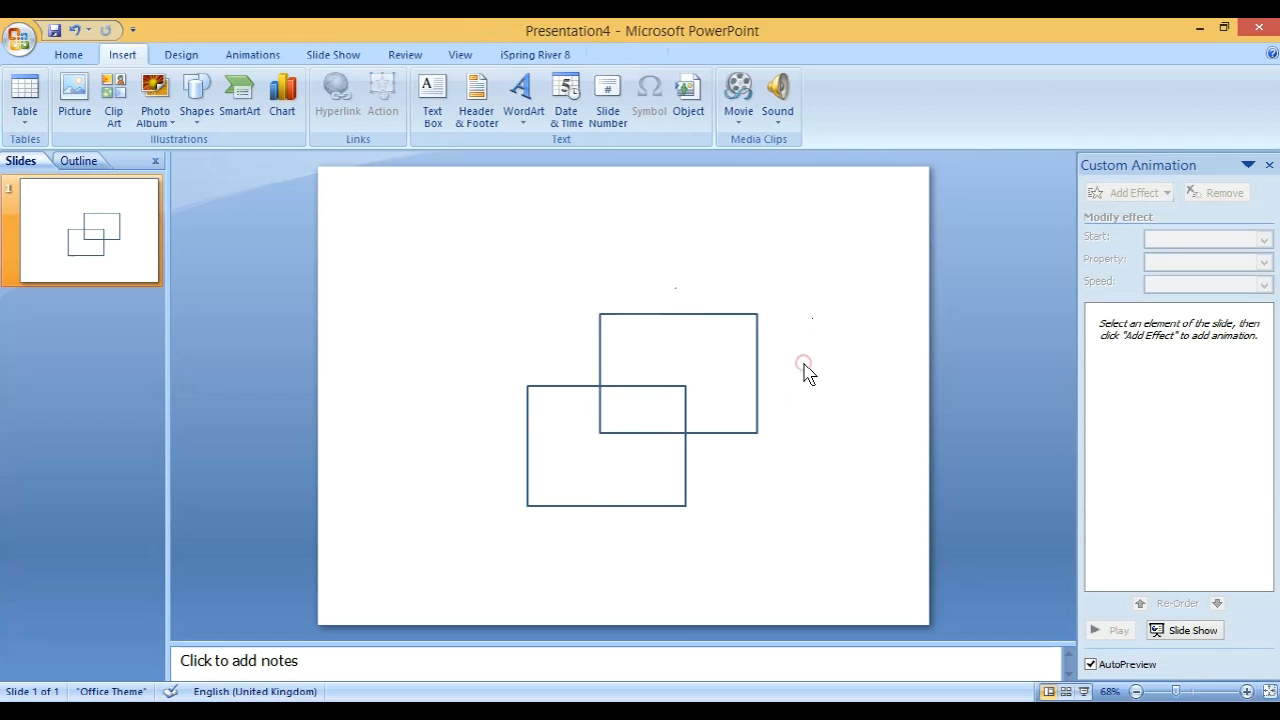
{"action": "left_click", "coordinate": [738, 315]}
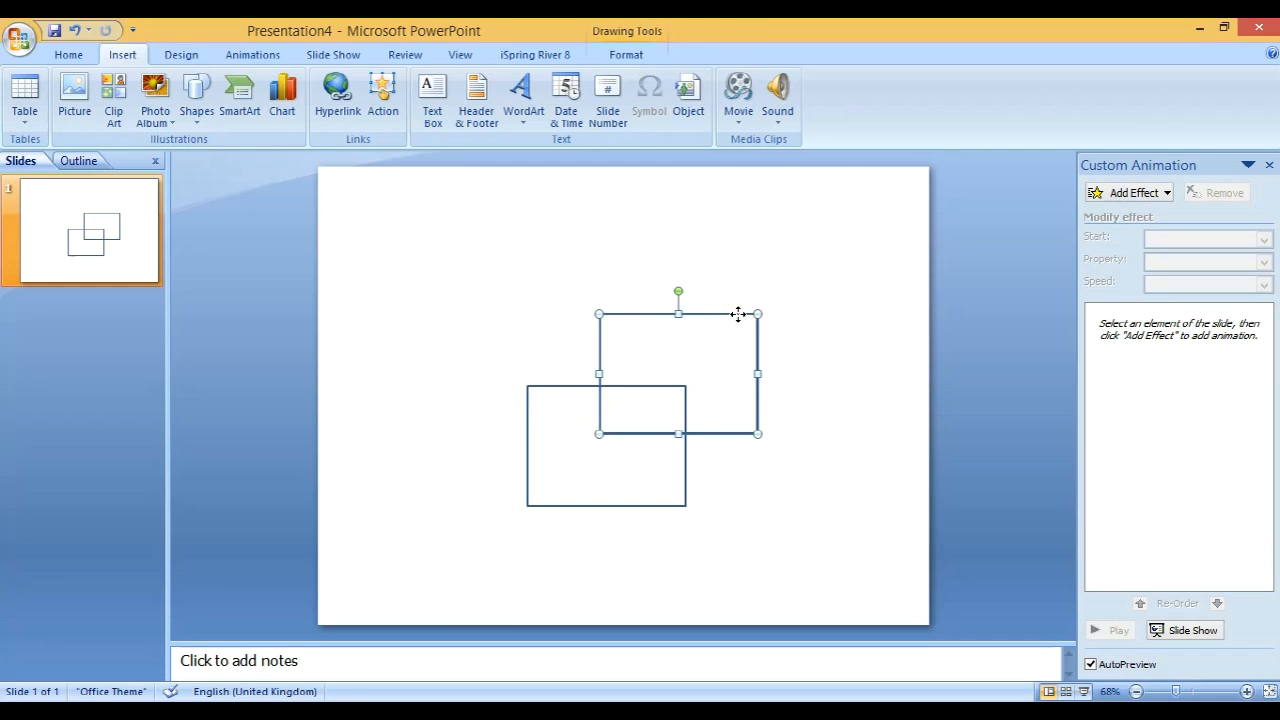
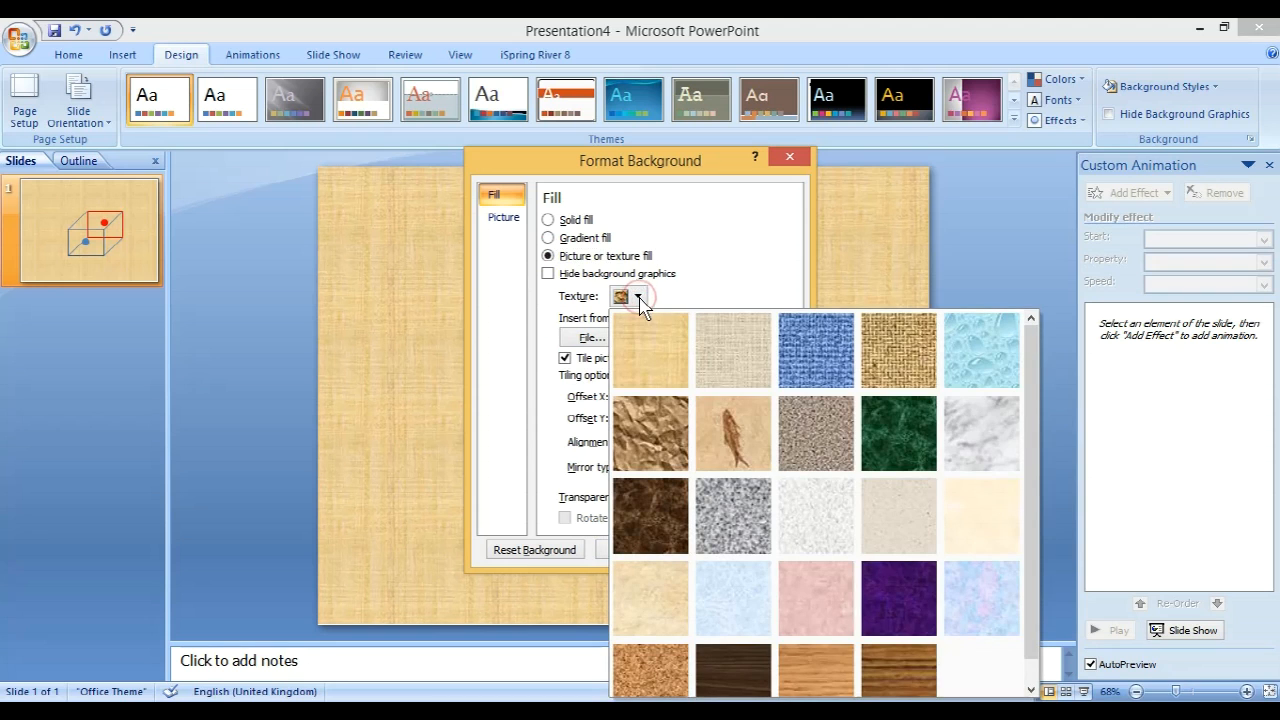
Apply the beige woven texture as the slide background and move the cube group nearer the slide's centre.
{"action": "left_click", "coordinate": [733, 354]}
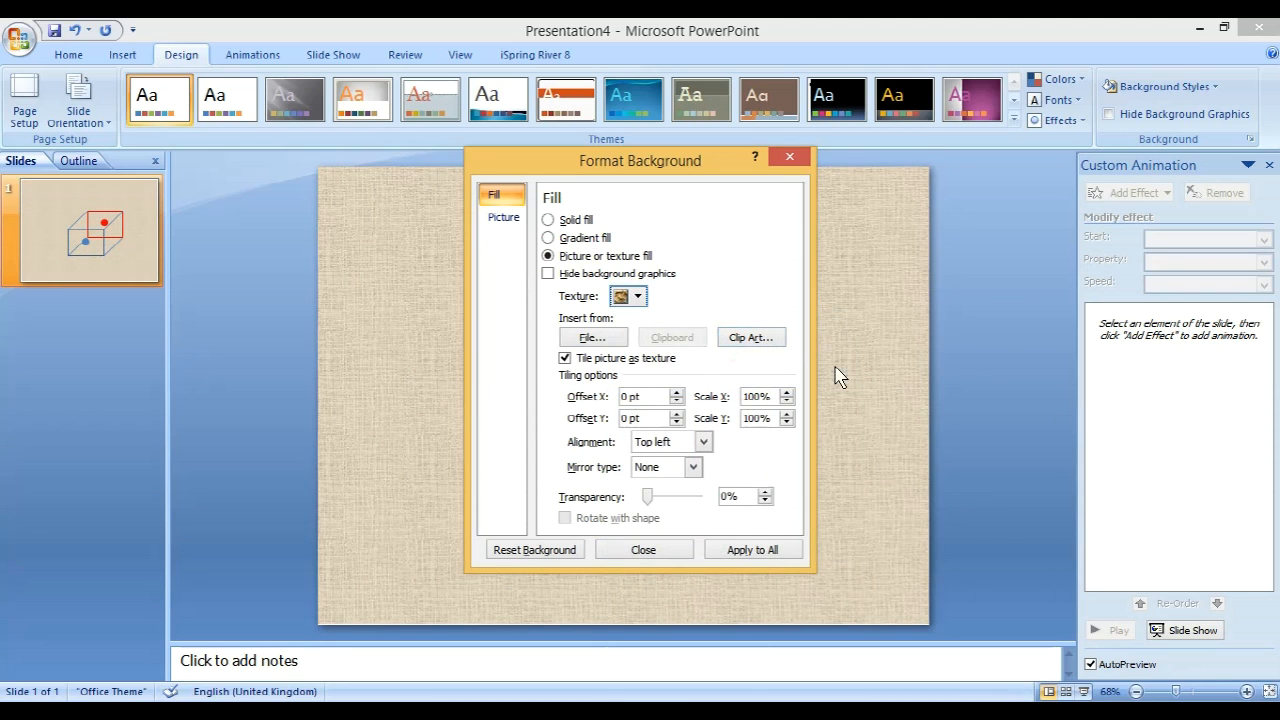
{"action": "left_click", "coordinate": [662, 556]}
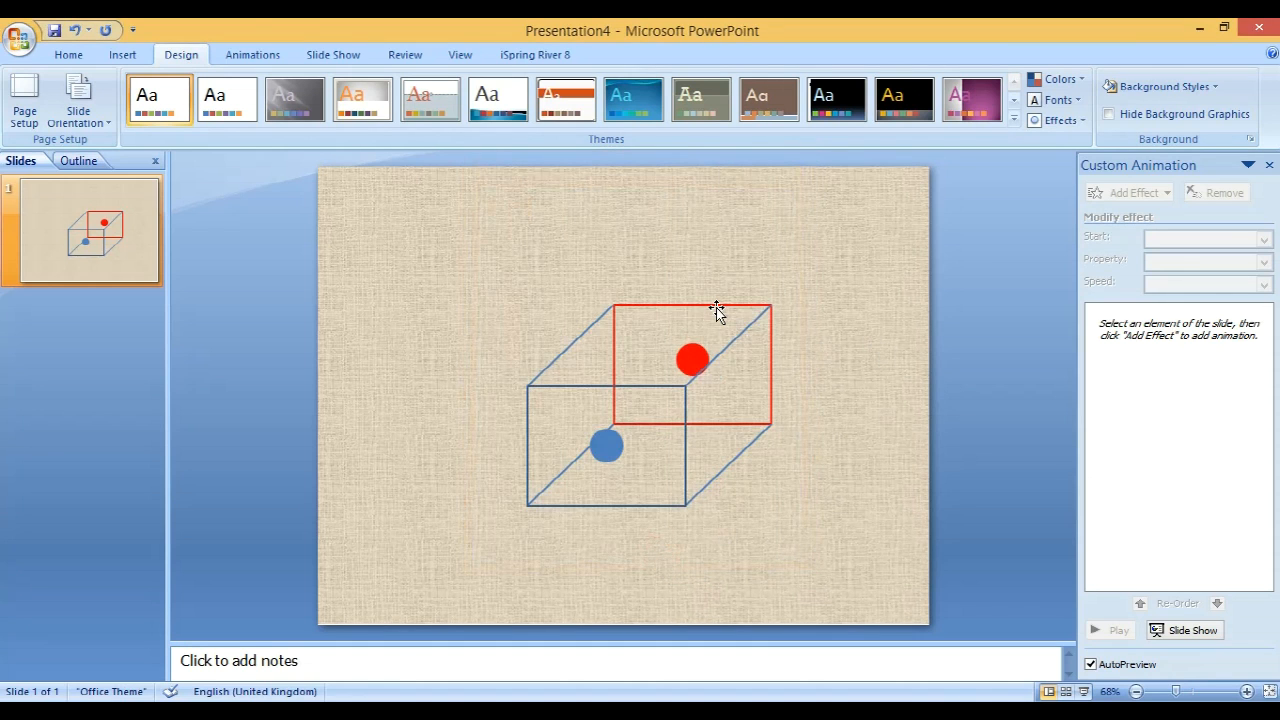
{"action": "mouse_move", "coordinate": [716, 310]}
{"action": "left_mouse_down"}
{"action": "mouse_move", "coordinate": [575, 286]}
{"action": "mouse_move", "coordinate": [676, 288]}
{"action": "left_mouse_up"}
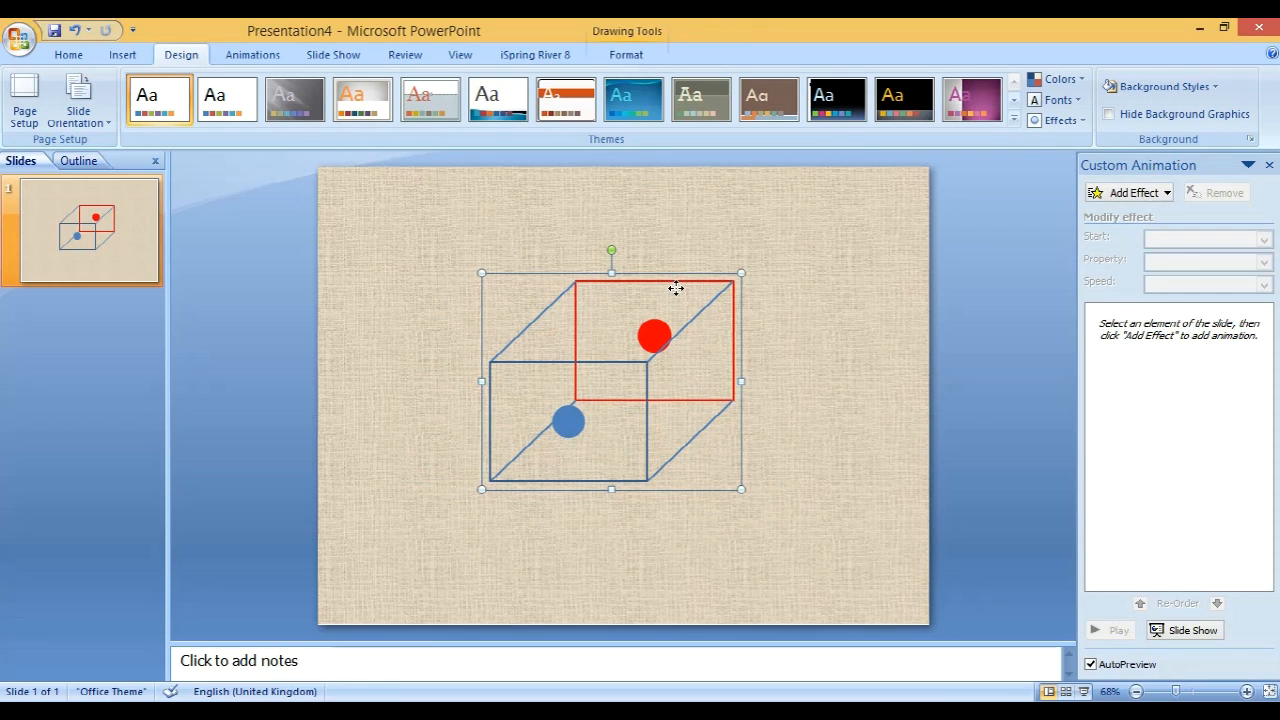
{"action": "left_click", "coordinate": [829, 299]}
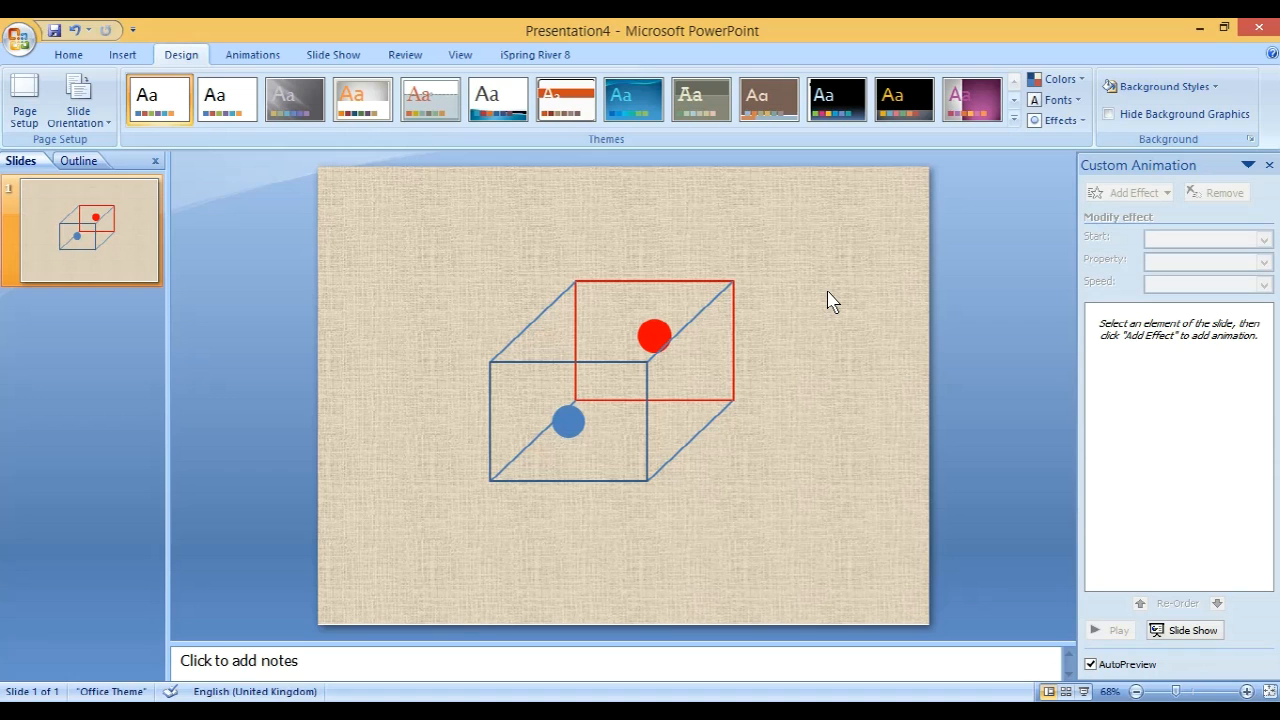
Select the cube group and turn Custom Animation off and back on.
{"action": "left_click", "coordinate": [697, 279]}
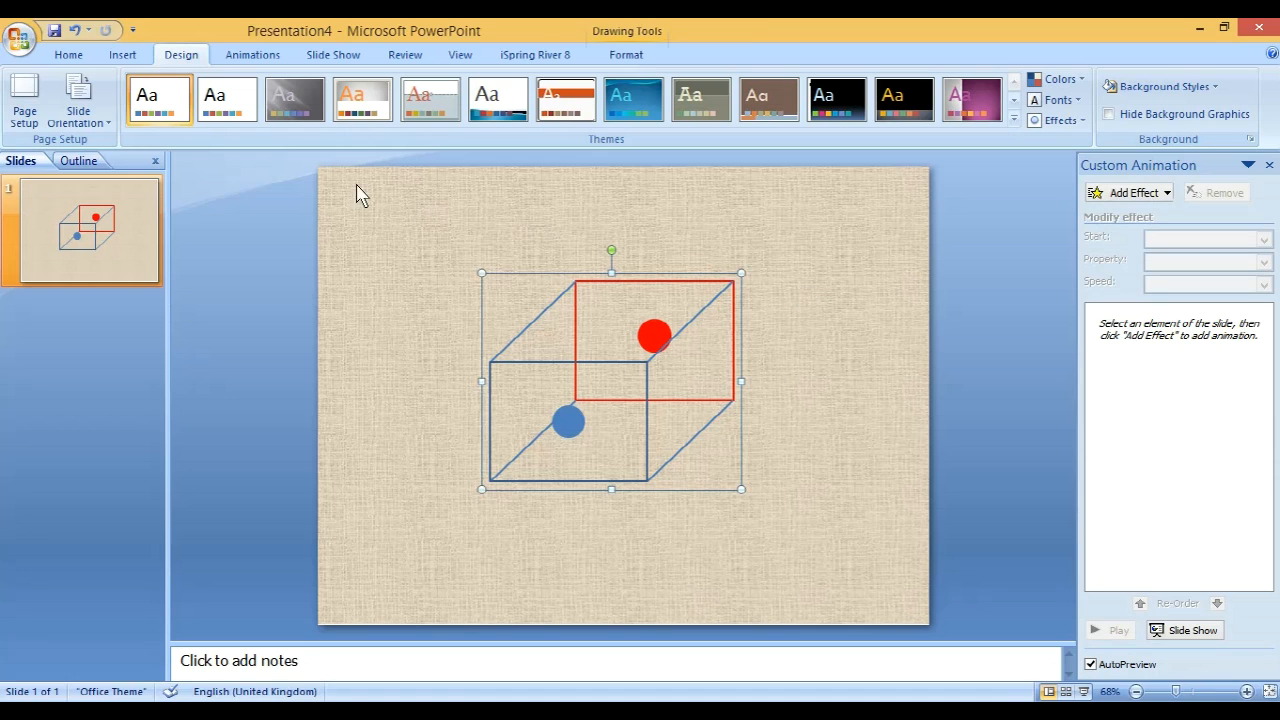
{"action": "left_click", "coordinate": [268, 56]}
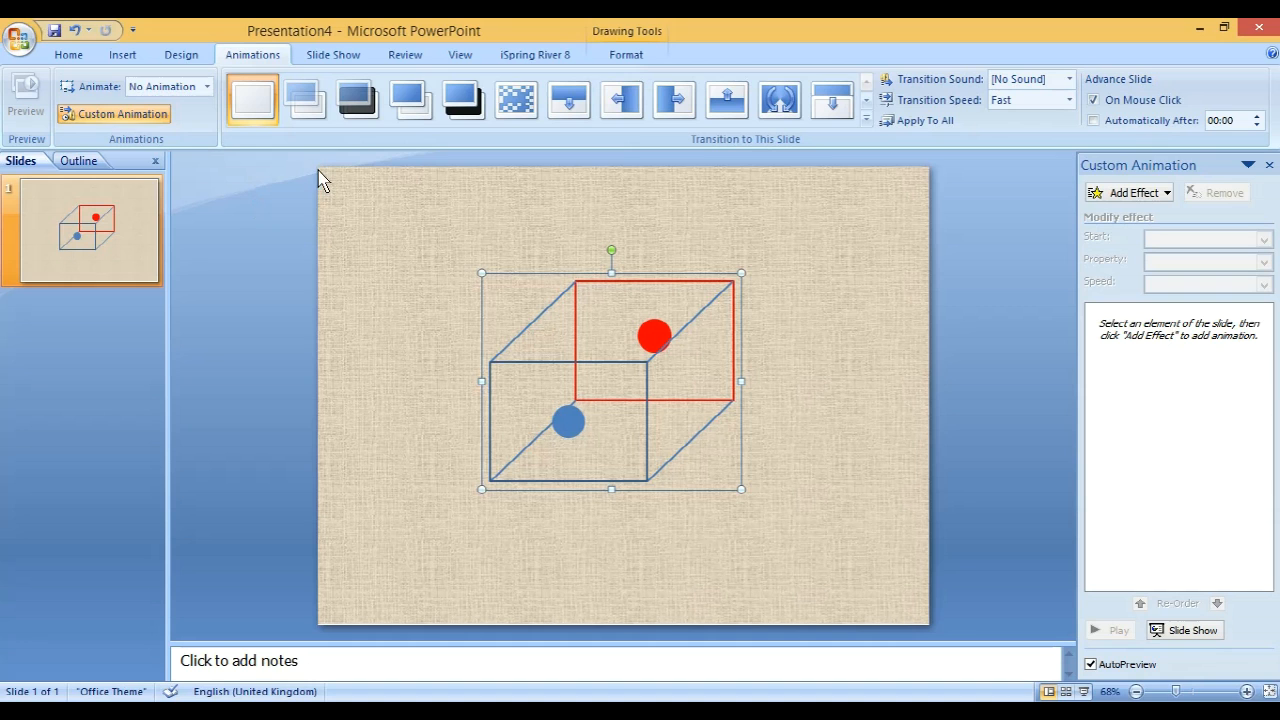
{"action": "left_click", "coordinate": [145, 115]}
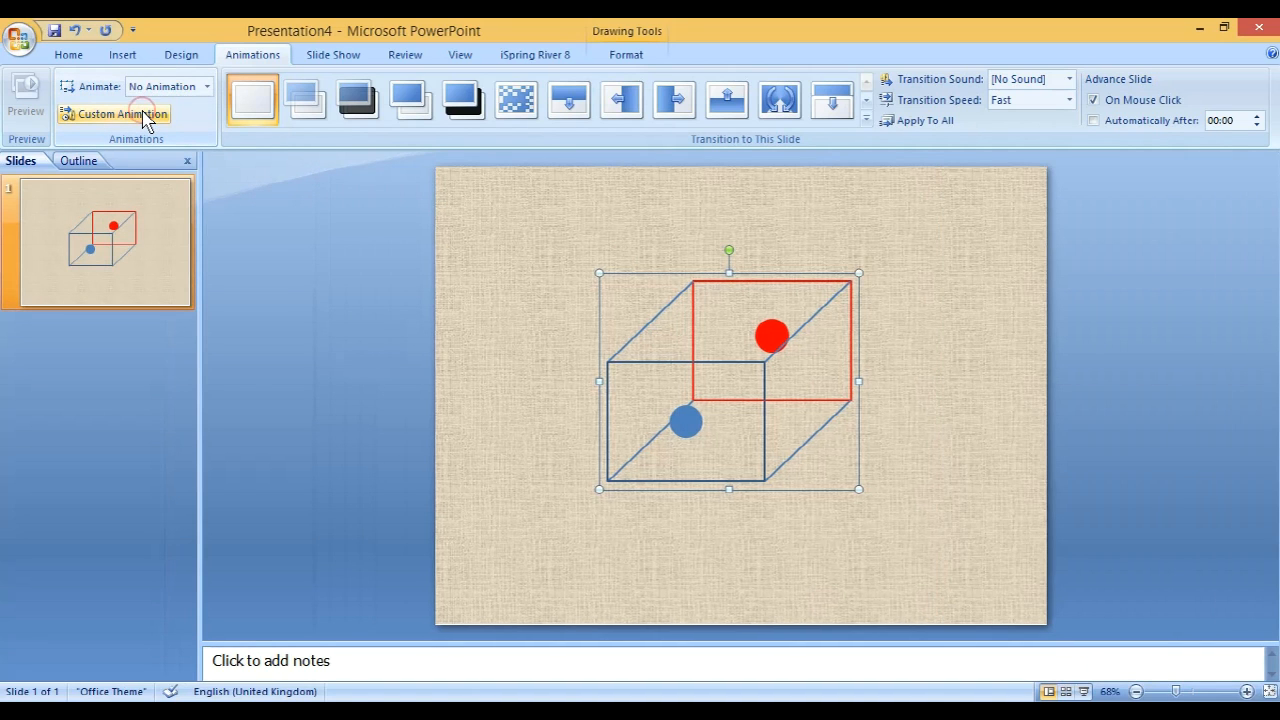
{"action": "left_click", "coordinate": [145, 115]}
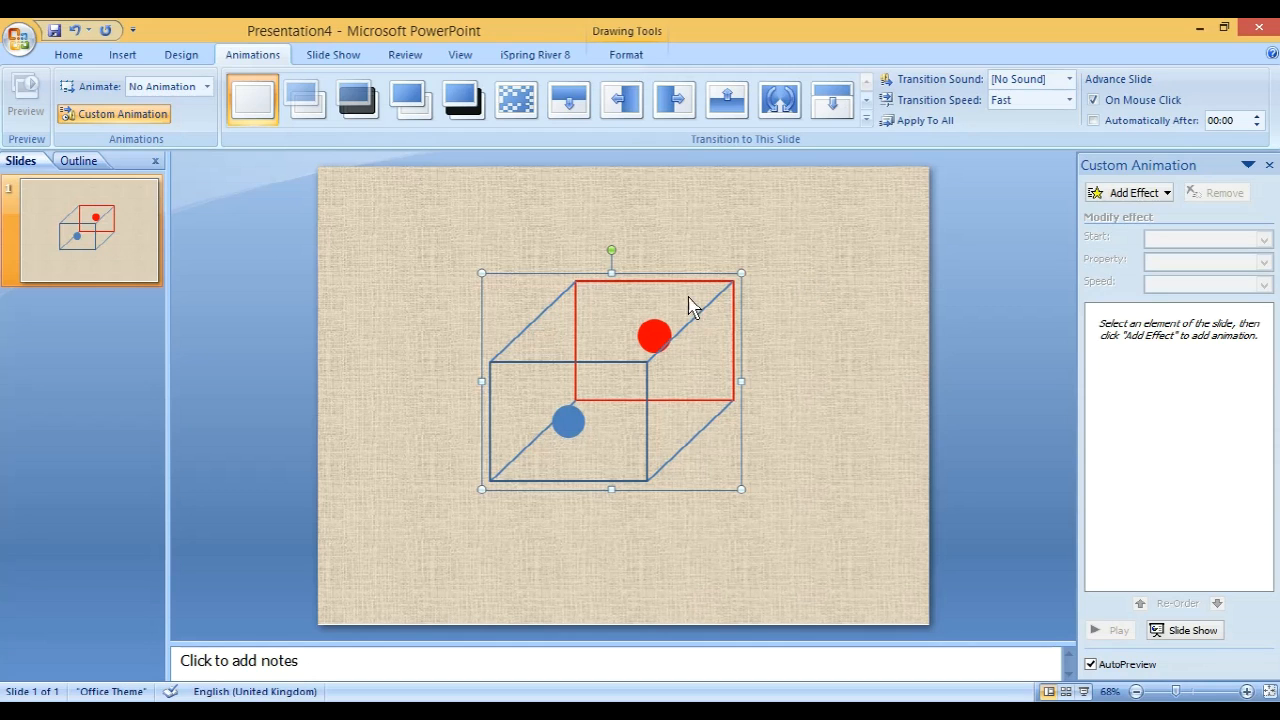
Shrink the cube group about its centre to roughly a quarter of the slide's width.
{"action": "left_click_drag", "start_coordinate": [478, 274], "coordinate": [551, 318]}
{"action": "left_click_drag", "start_coordinate": [741, 489], "coordinate": [697, 439]}
{"action": "left_click_drag", "start_coordinate": [546, 314], "coordinate": [557, 321]}
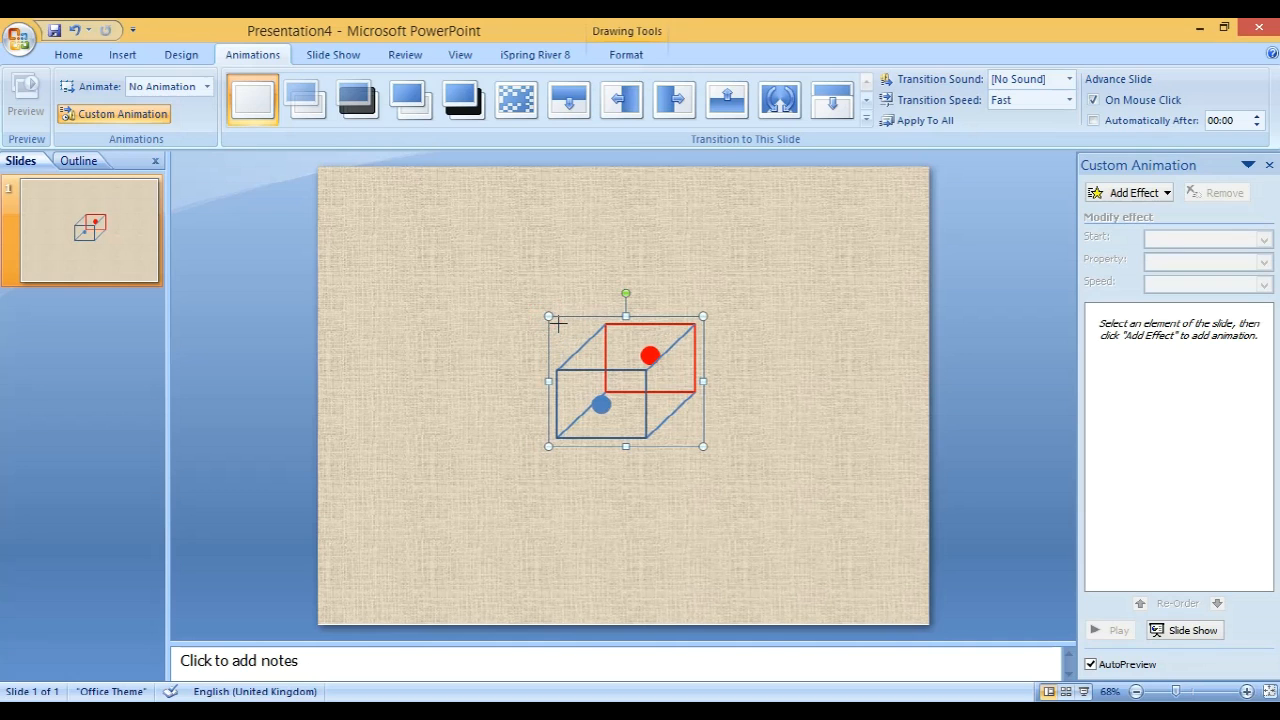
{"action": "left_click", "coordinate": [781, 336]}
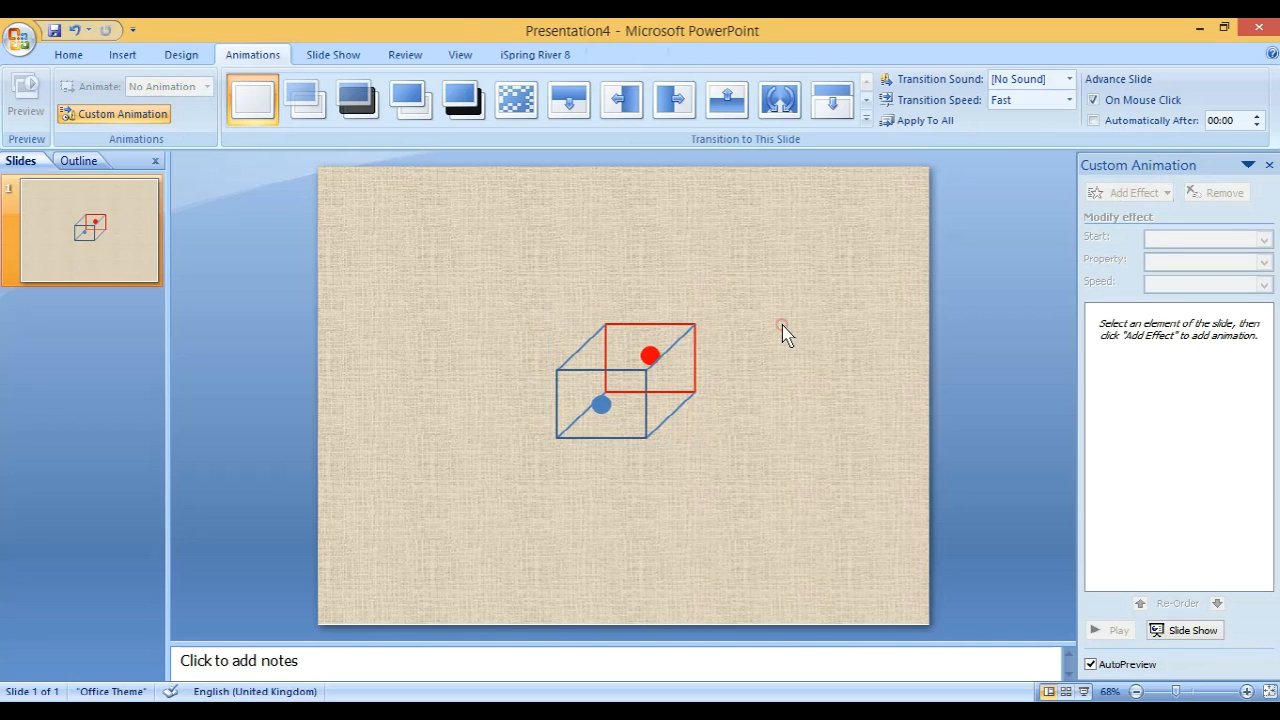
Add a Grow/Shrink emphasis effect to the cube group.
{"action": "left_click", "coordinate": [658, 364]}
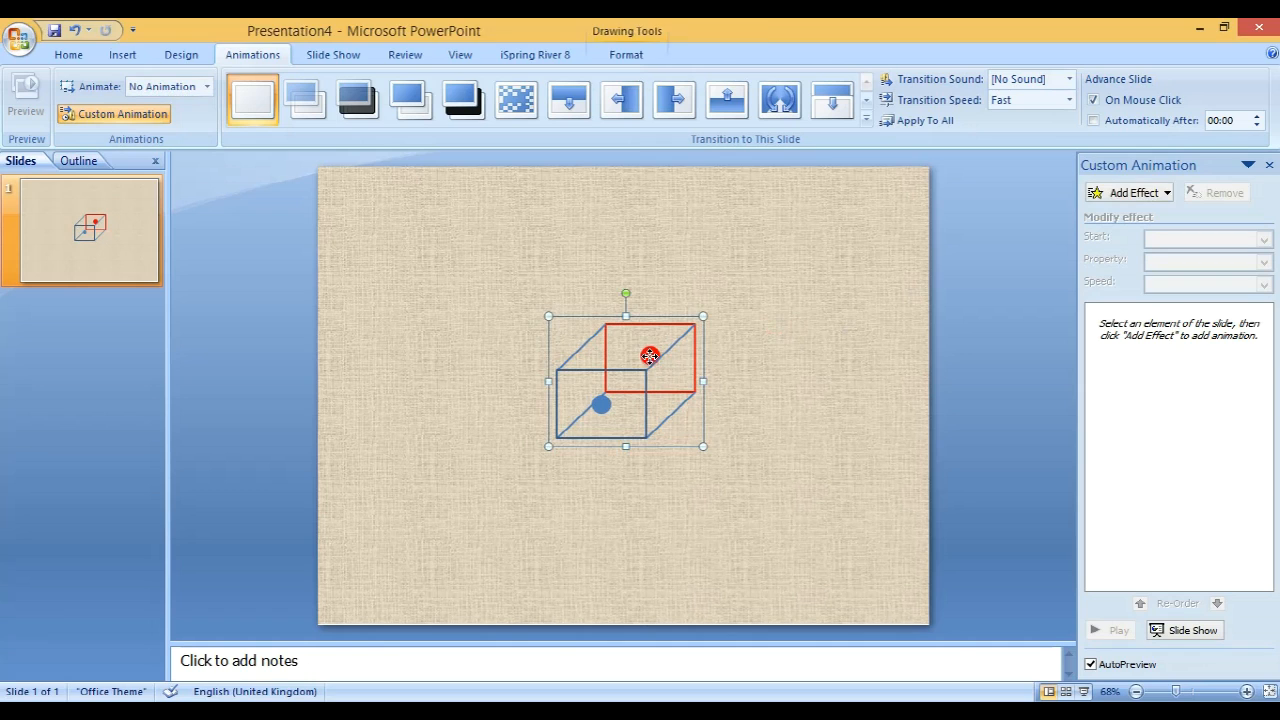
{"action": "left_click", "coordinate": [1166, 194]}
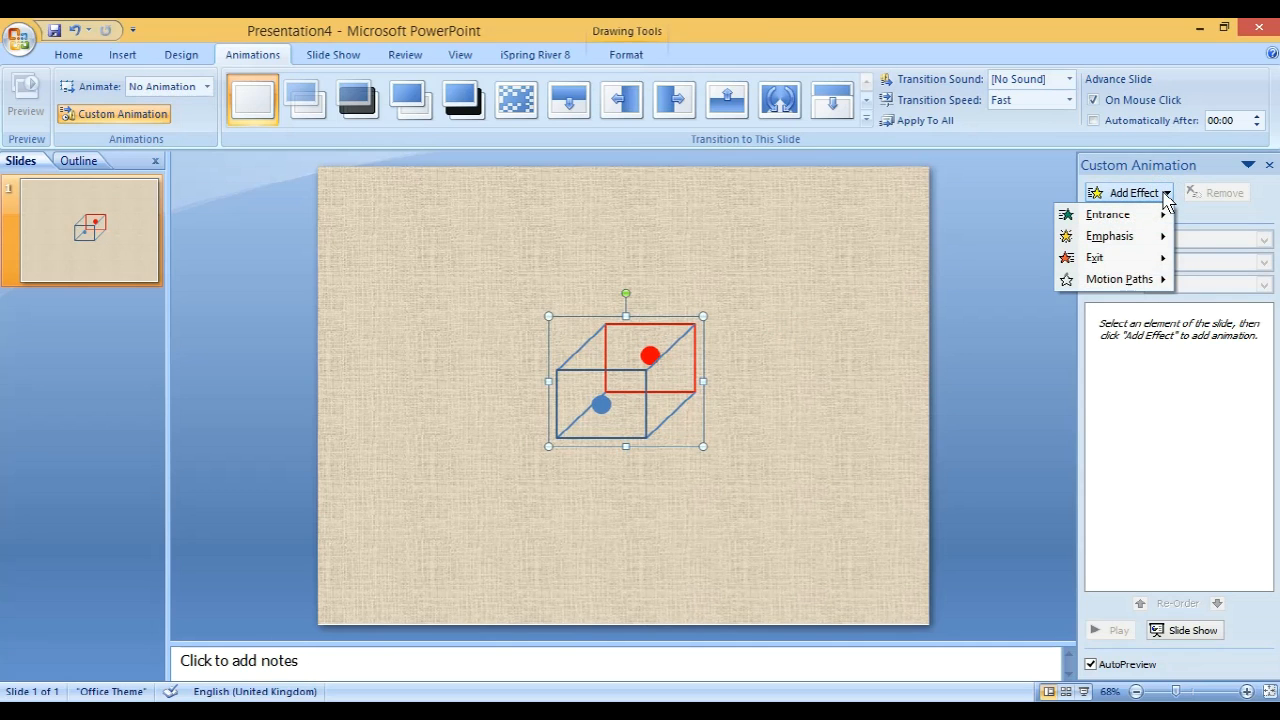
{"action": "mouse_move", "coordinate": [1142, 248]}
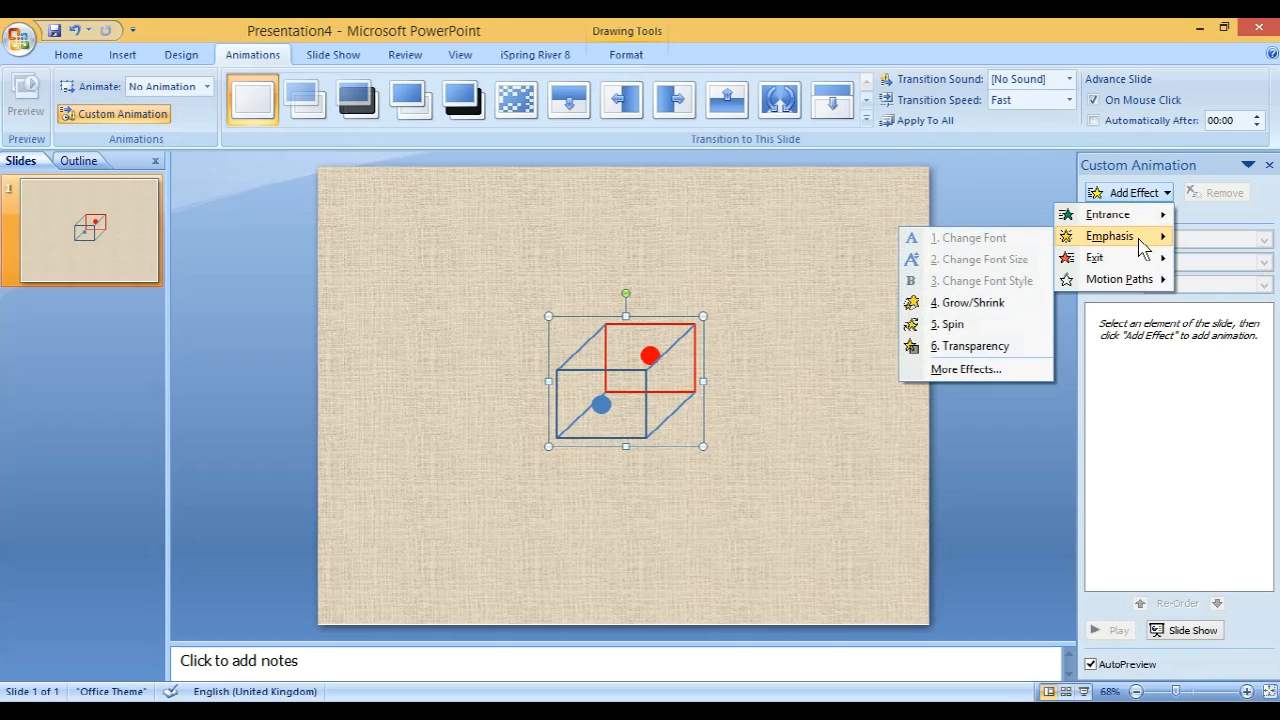
{"action": "left_click", "coordinate": [1003, 306]}
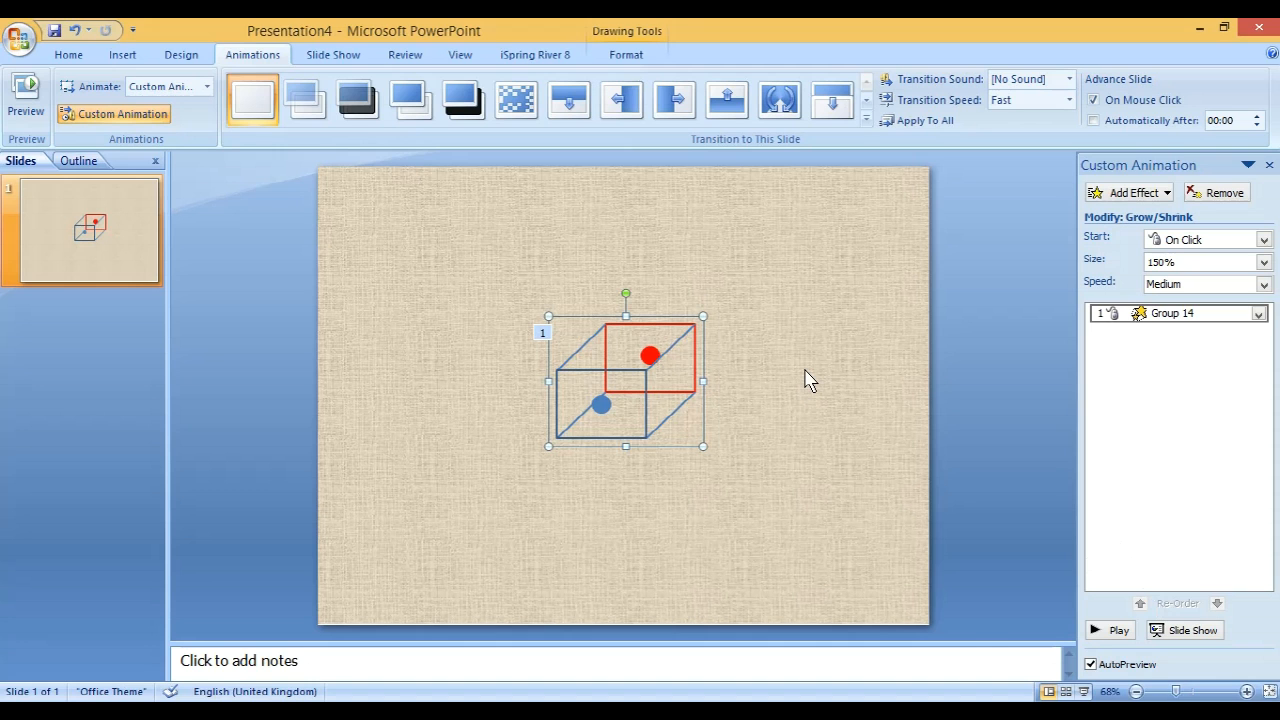
Run the slide show to watch the cube's Grow/Shrink effect, return to editing and deselect the group.
{"action": "key", "text": "F5"}
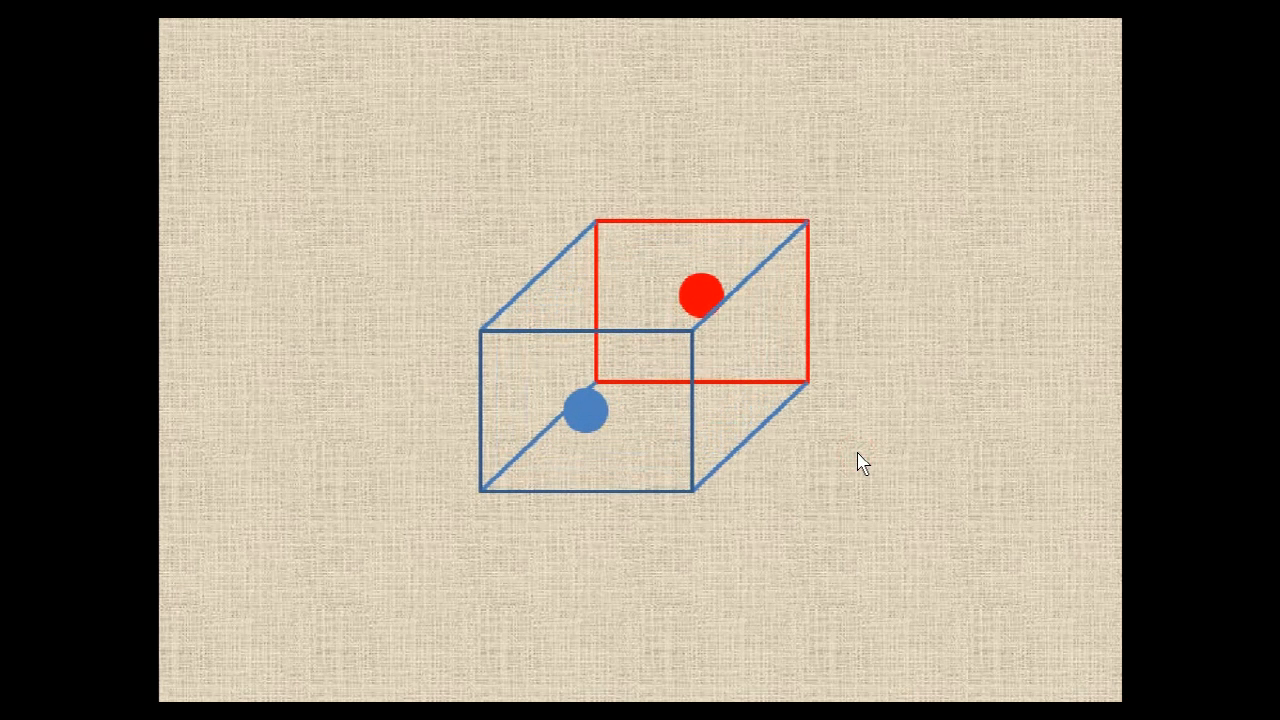
{"action": "key", "text": "Escape"}
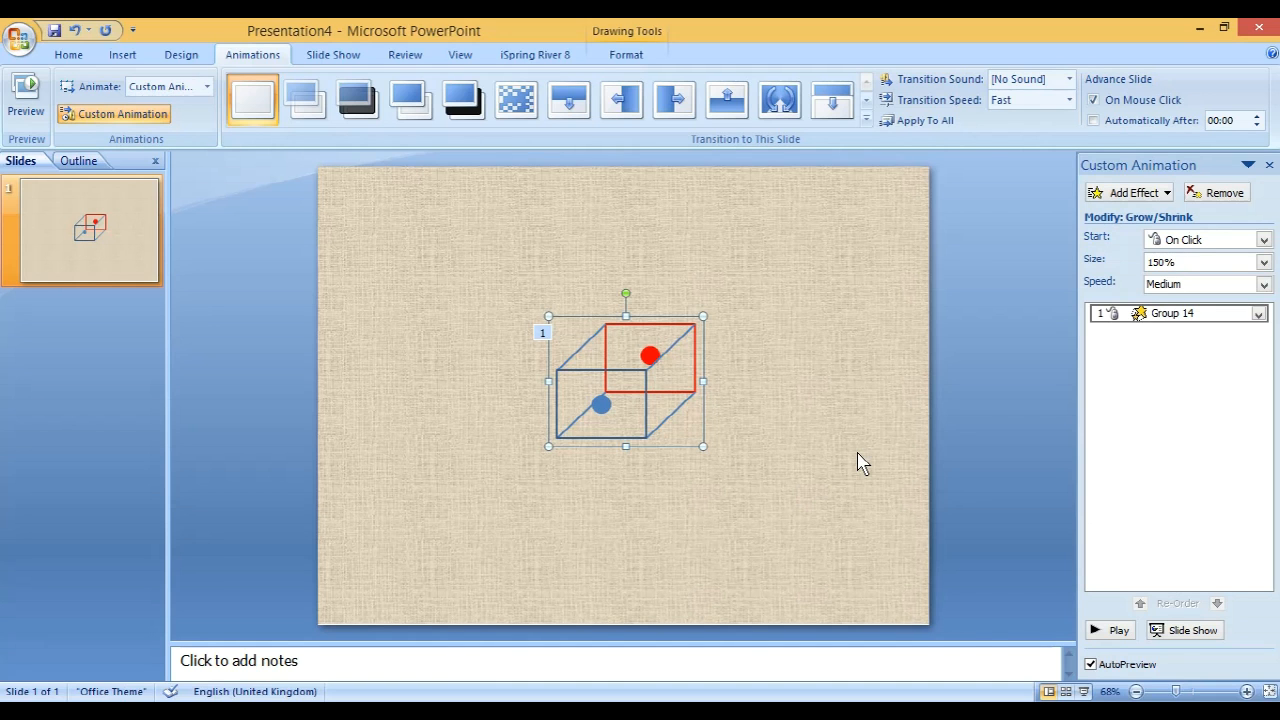
{"action": "left_click", "coordinate": [812, 466]}
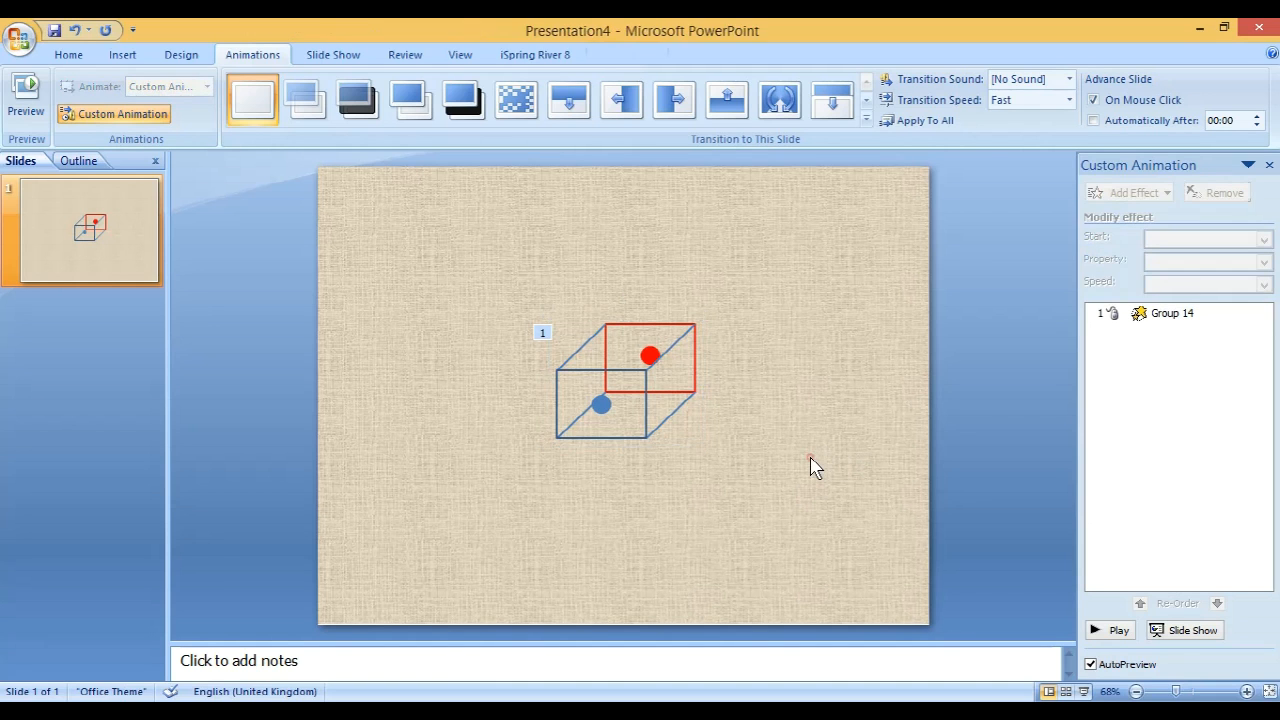
Add a Spin emphasis effect to the cube group and set its speed to Very Slow.
{"action": "left_click", "coordinate": [691, 394]}
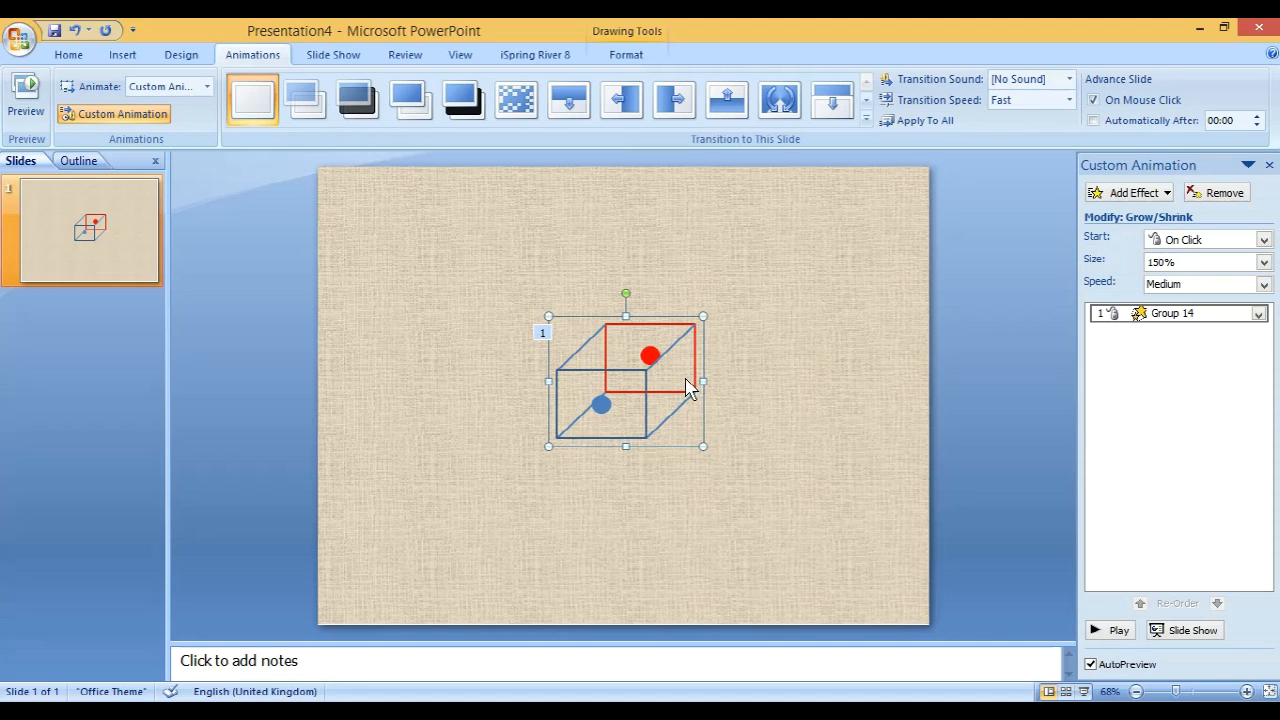
{"action": "left_click", "coordinate": [1165, 194]}
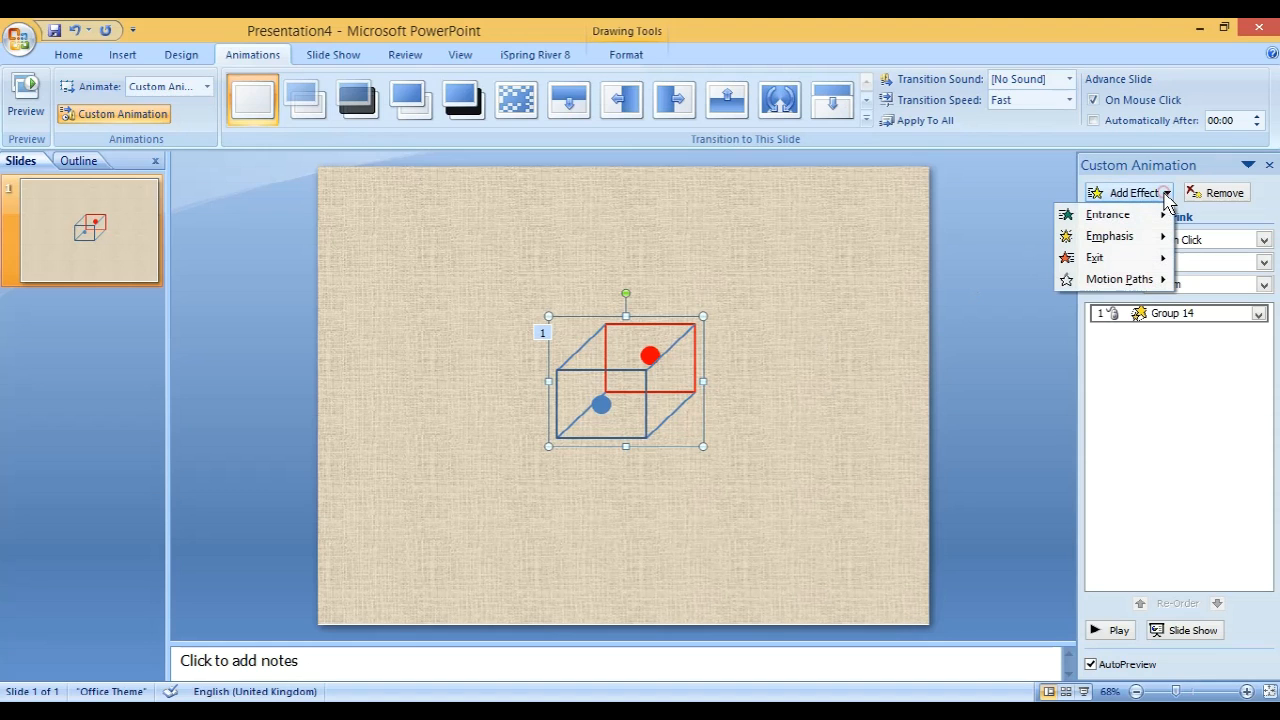
{"action": "mouse_move", "coordinate": [1152, 248]}
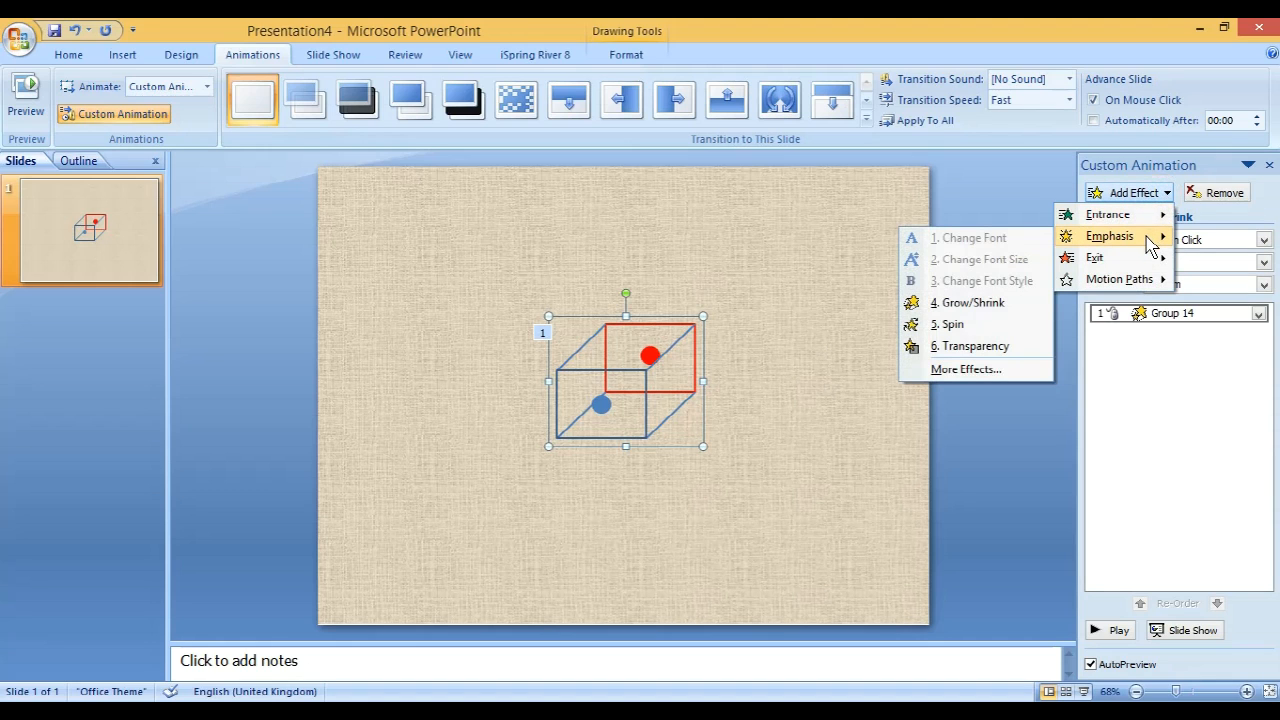
{"action": "left_click", "coordinate": [952, 324]}
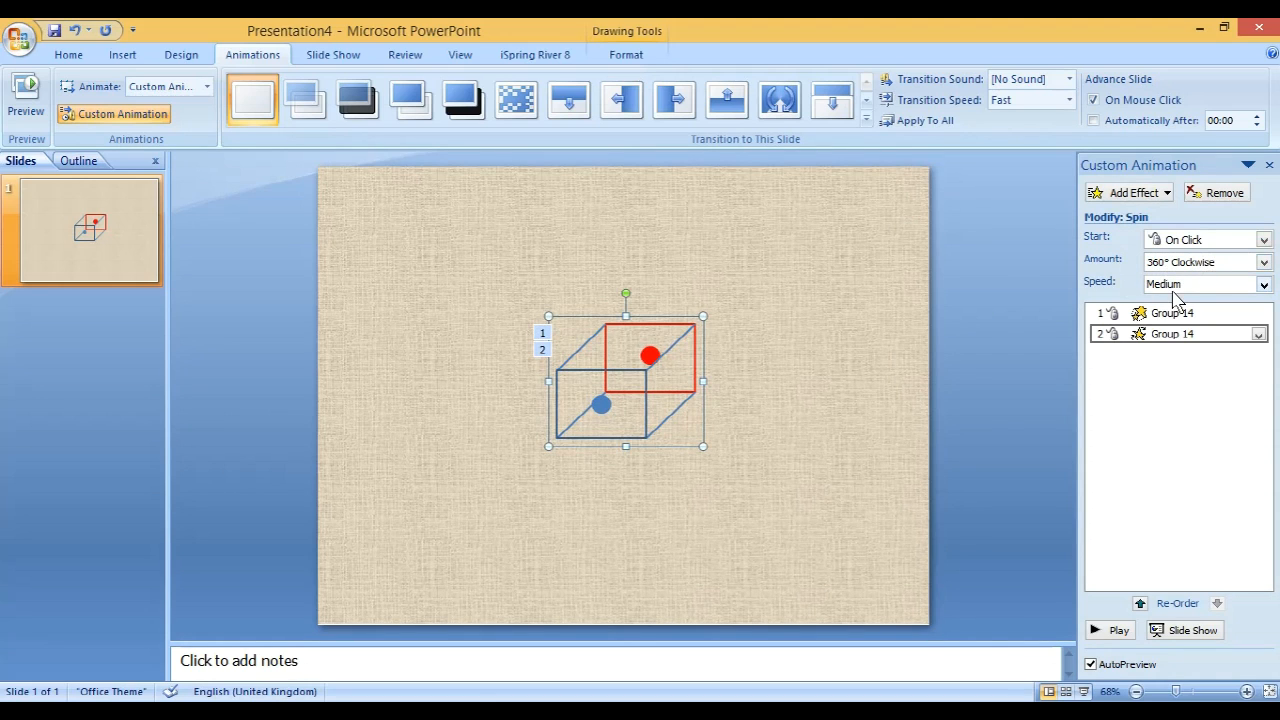
{"action": "left_click", "coordinate": [1265, 285]}
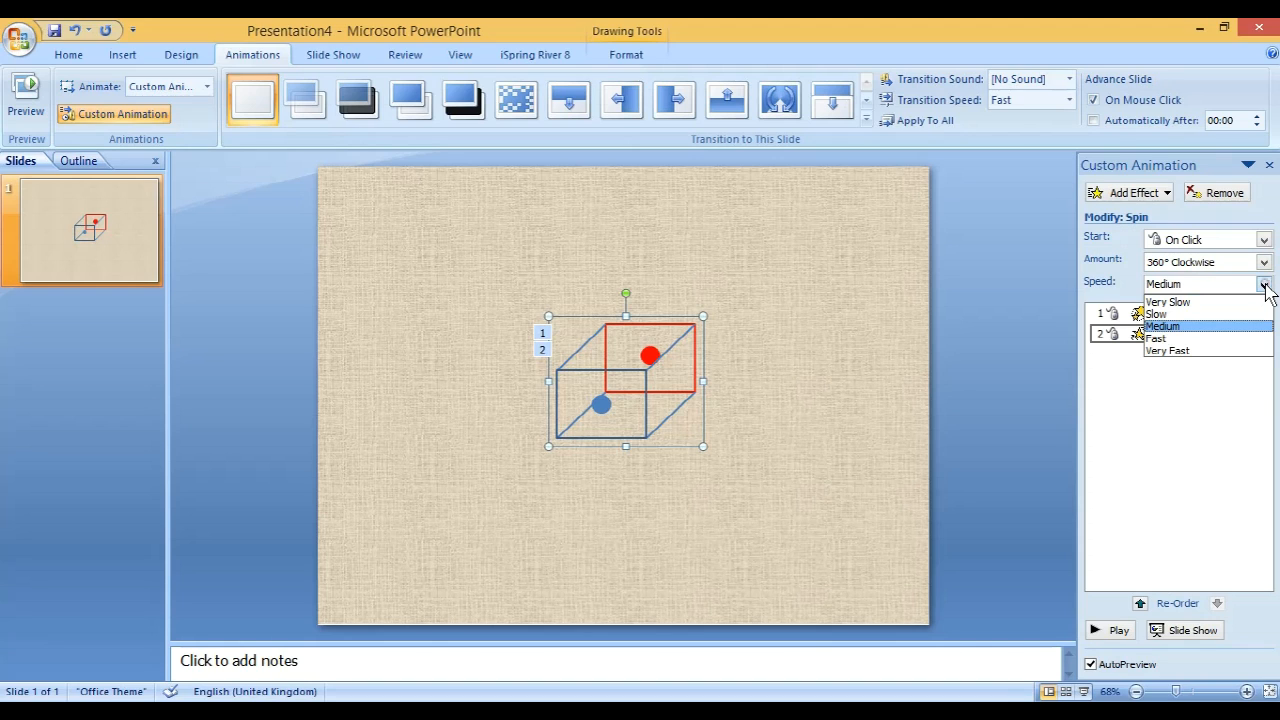
{"action": "left_click", "coordinate": [1216, 302]}
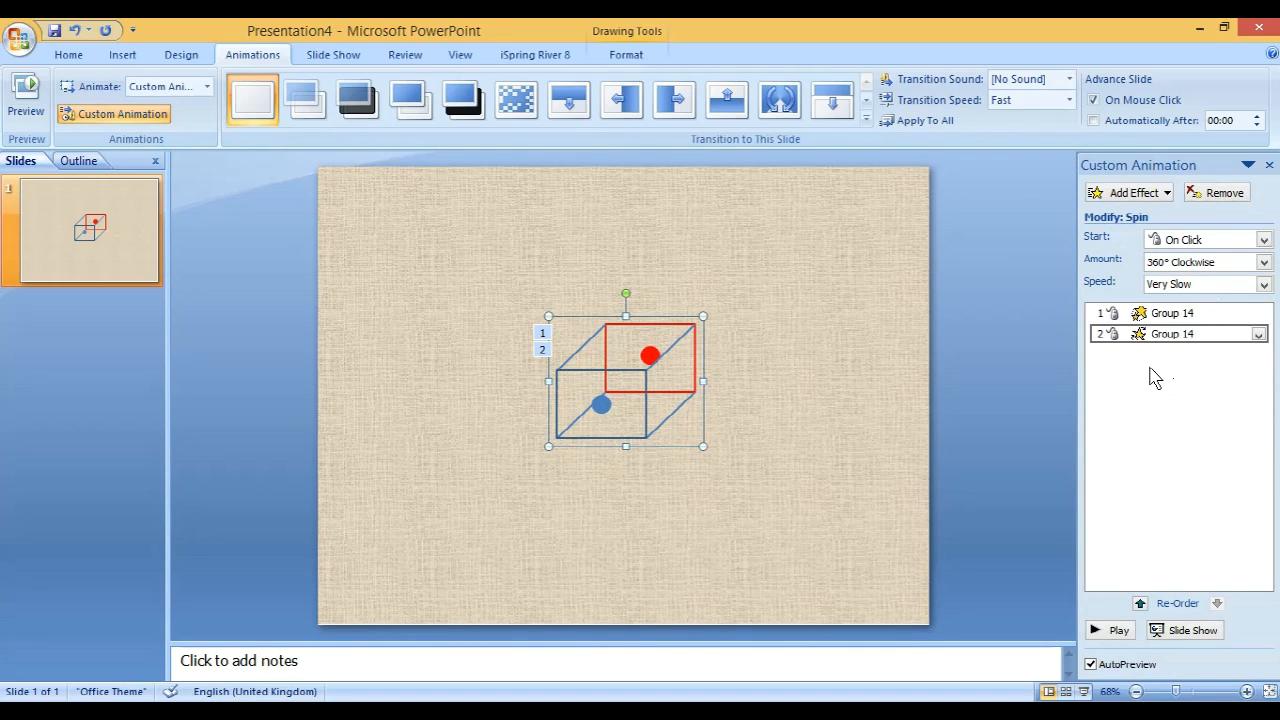
Set the cube group's Spin effect to repeat 3 times in its timing options.
{"action": "left_click", "coordinate": [1101, 314]}
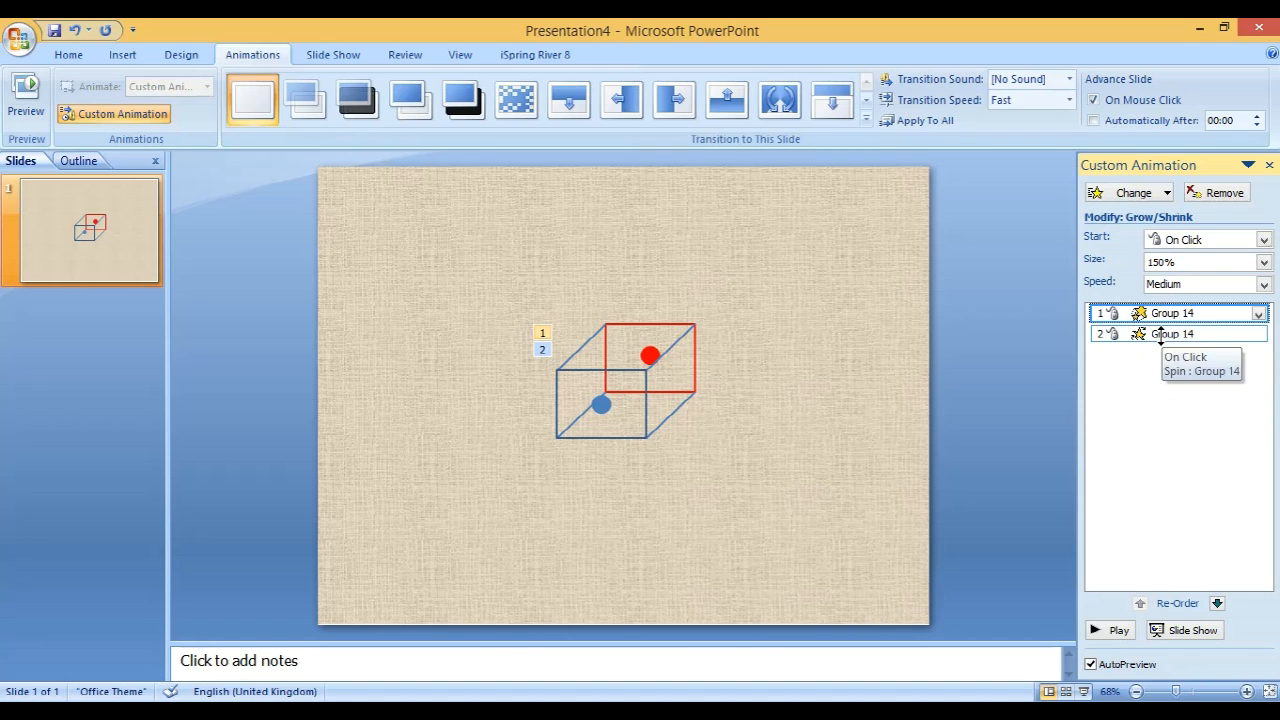
{"action": "left_click", "coordinate": [1160, 335]}
{"action": "left_click", "coordinate": [1160, 335]}
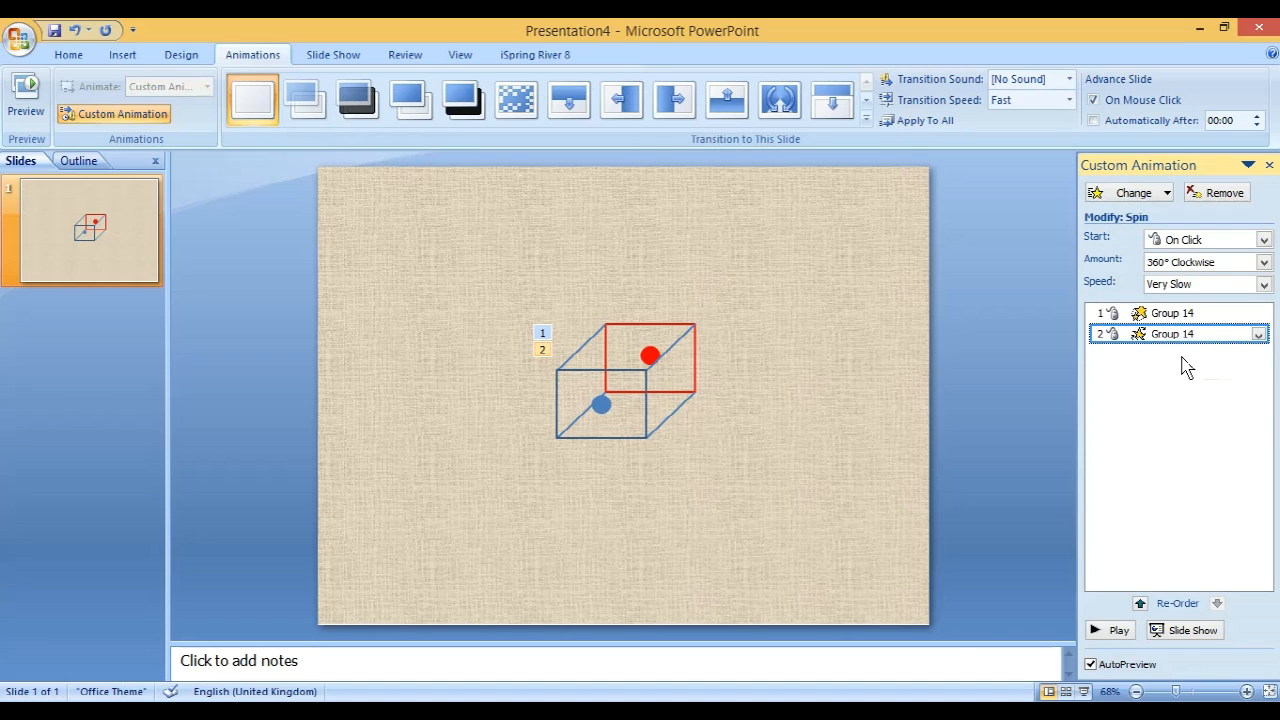
{"action": "left_click", "coordinate": [1258, 338]}
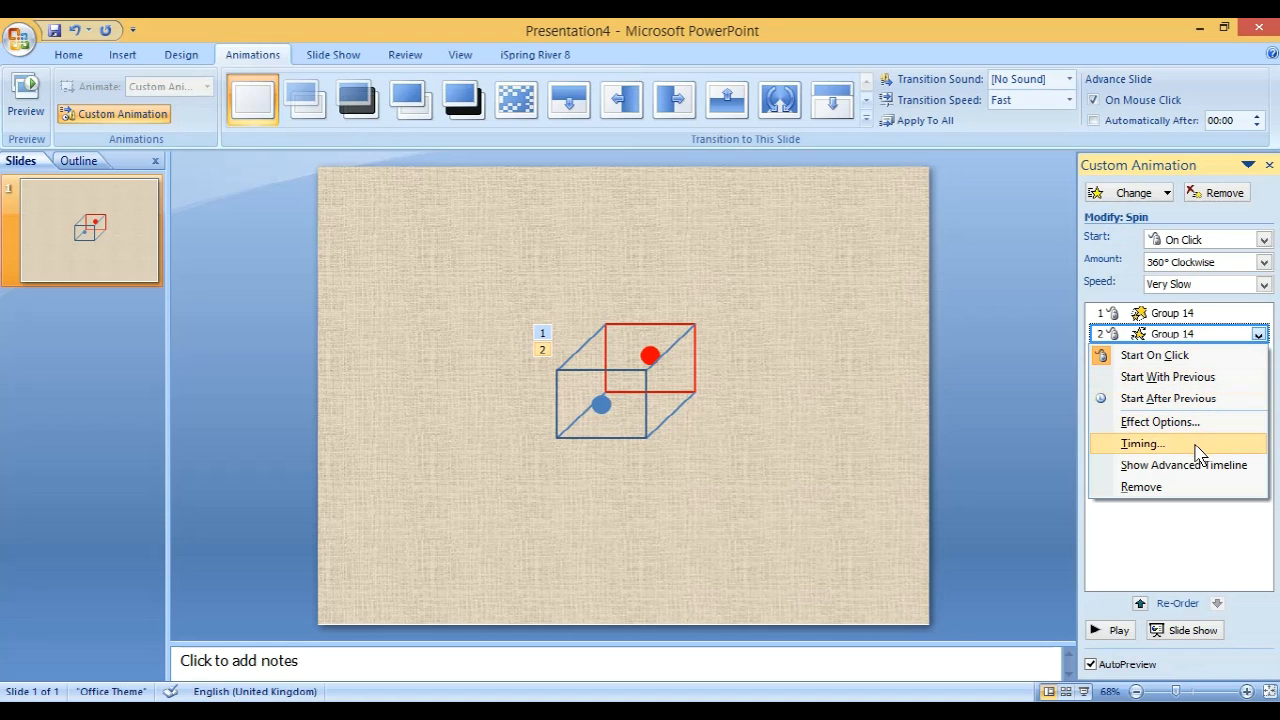
{"action": "left_click", "coordinate": [1143, 443]}
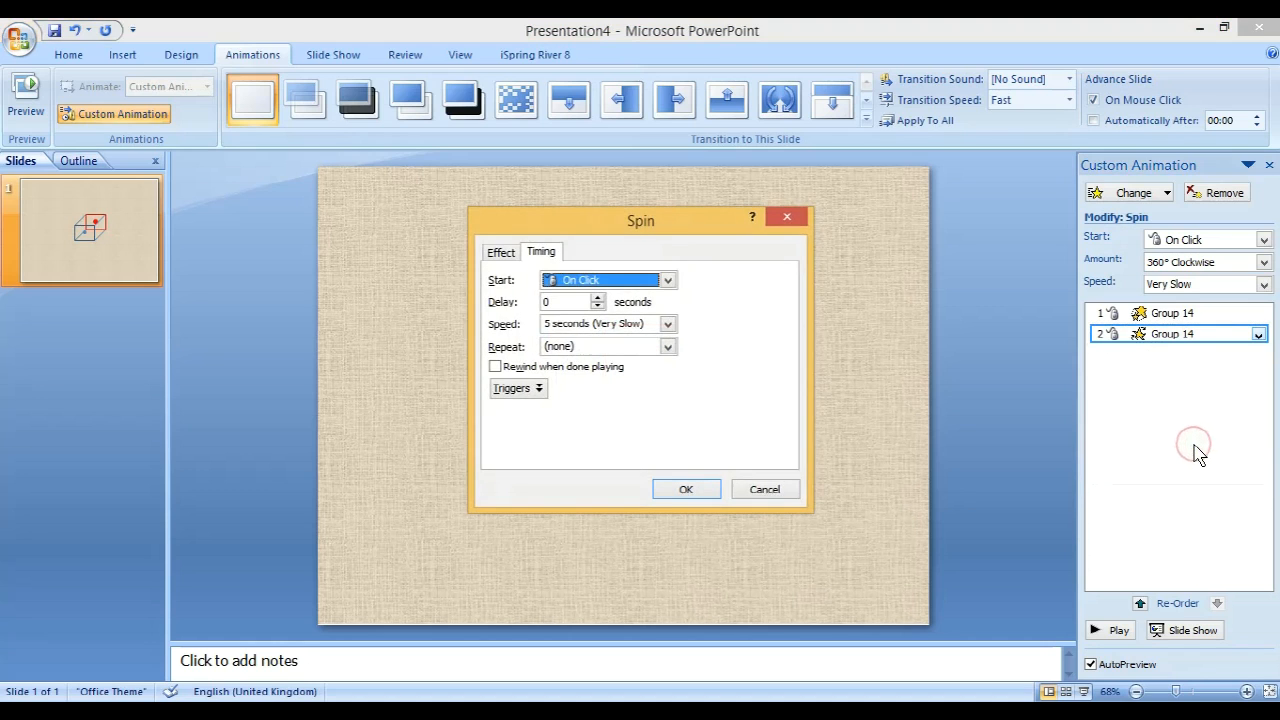
{"action": "left_click", "coordinate": [667, 347]}
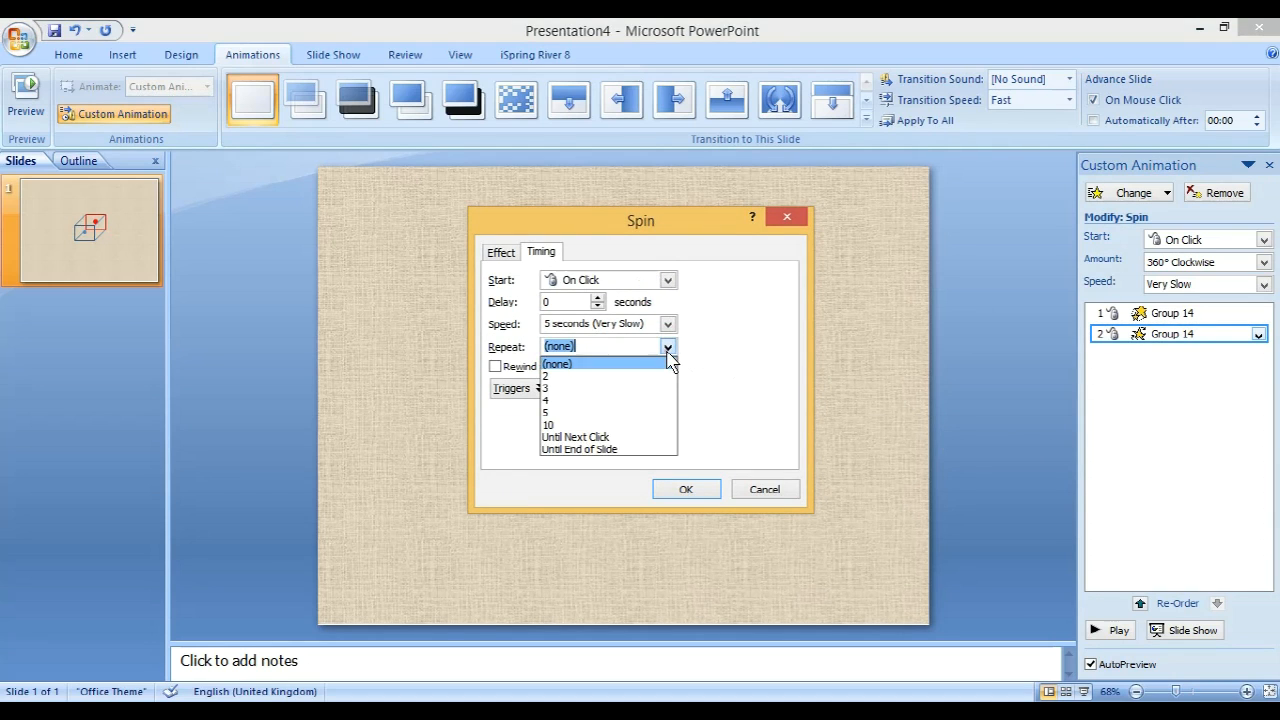
{"action": "left_click", "coordinate": [620, 390]}
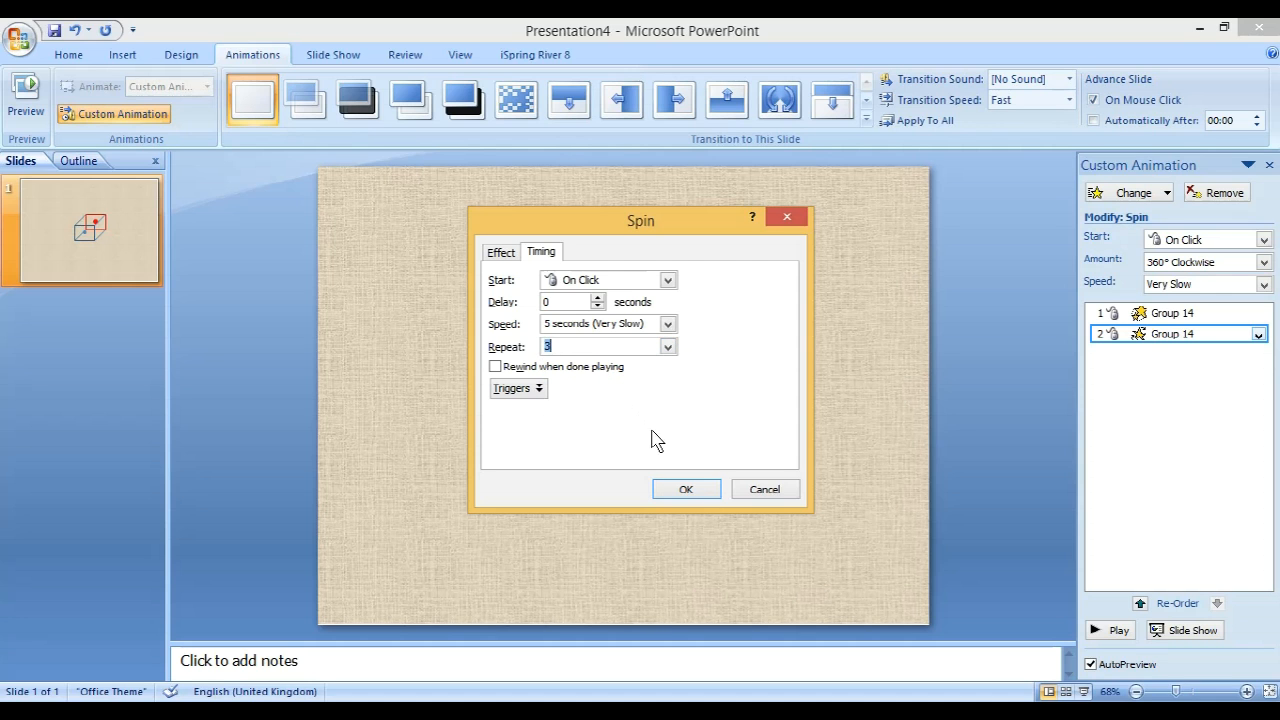
{"action": "left_click", "coordinate": [683, 490]}
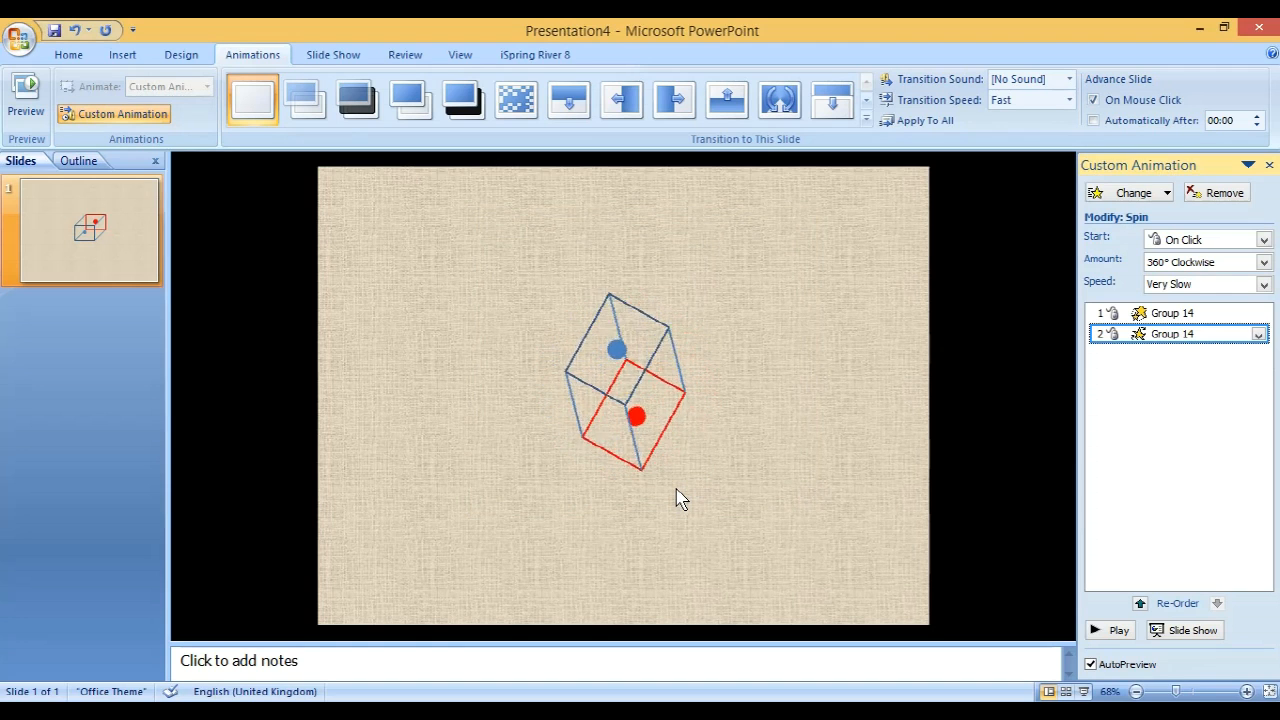
{"action": "left_click", "coordinate": [781, 440]}
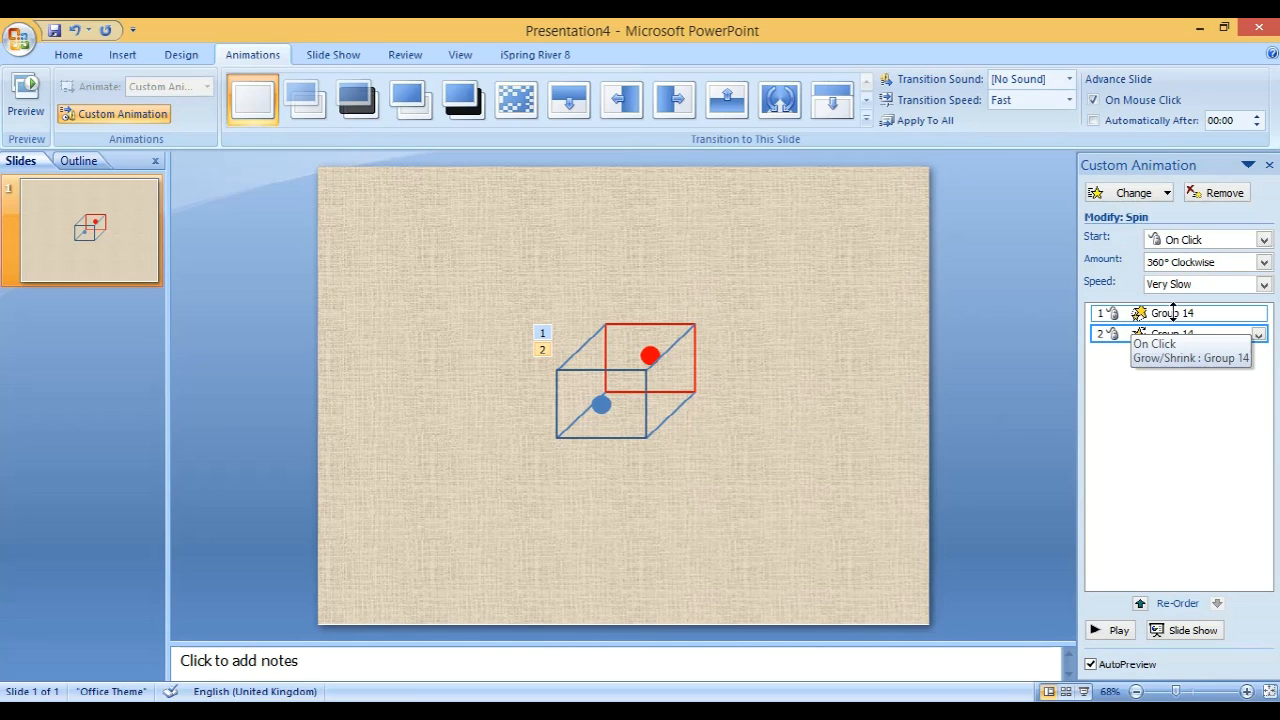
Enable Auto-reverse in the effect options of the cube group's Spin animation.
{"action": "left_click", "coordinate": [1258, 336]}
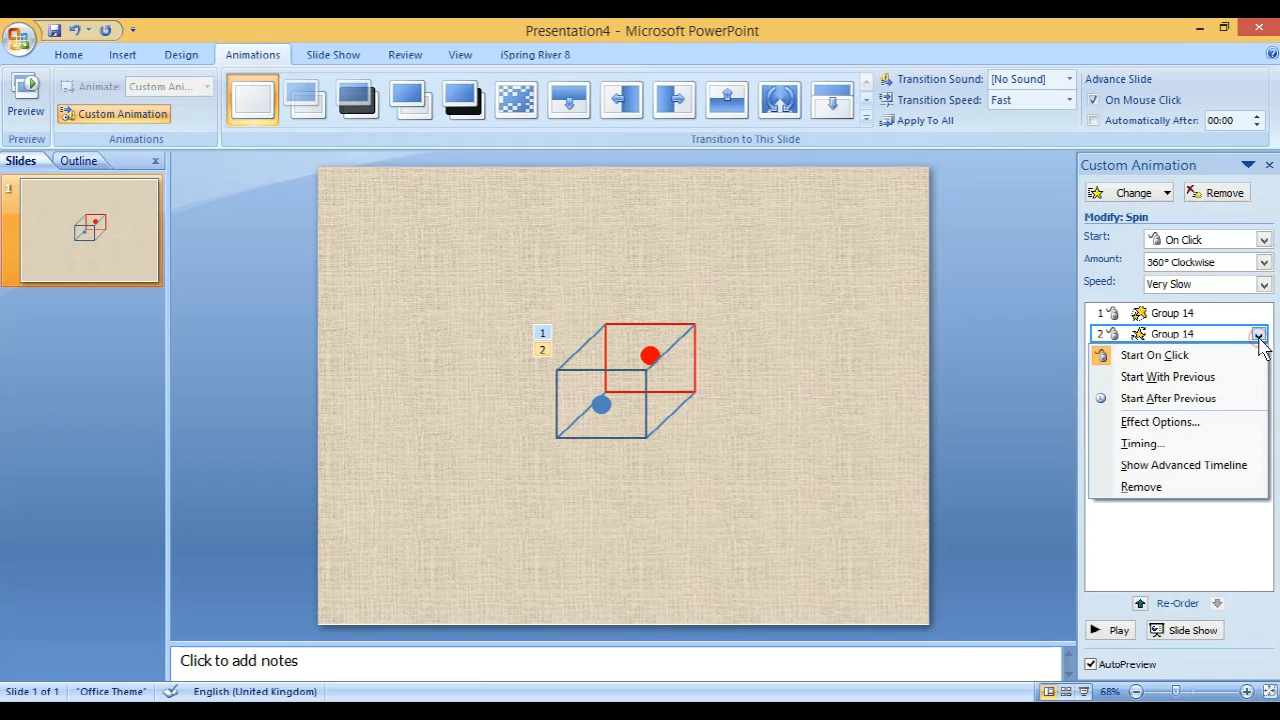
{"action": "left_click", "coordinate": [1186, 424]}
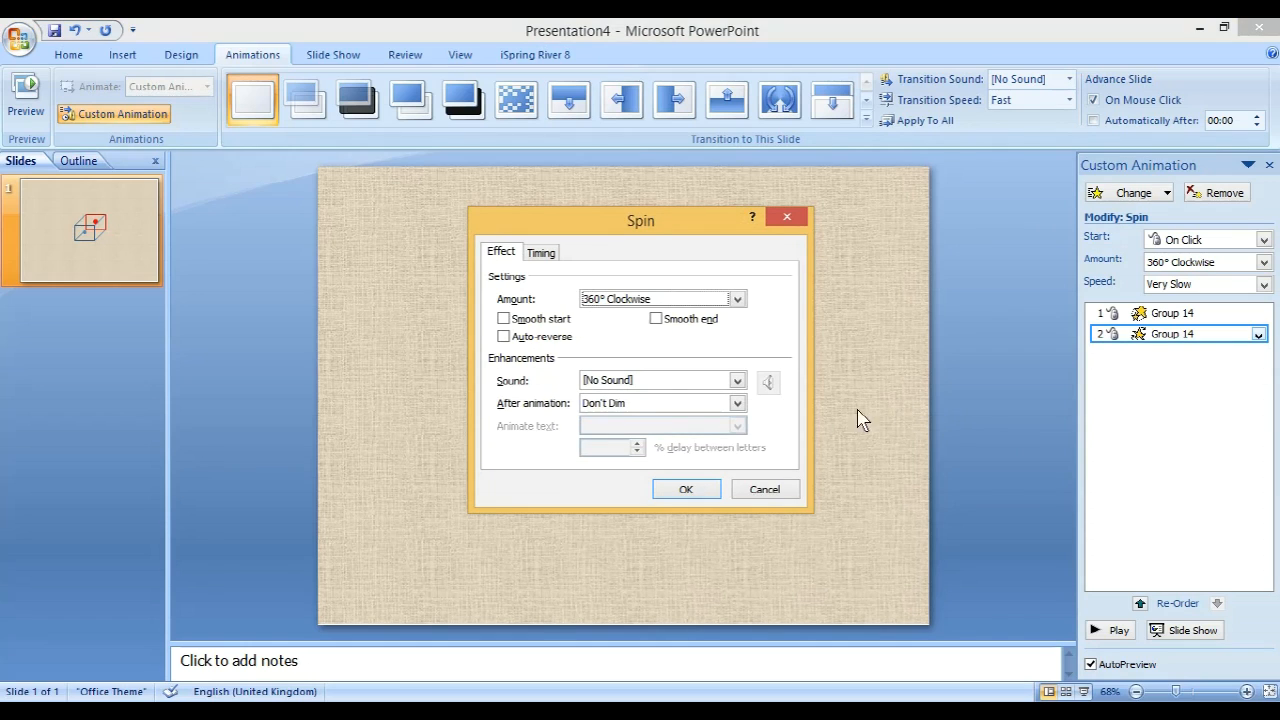
{"action": "left_click", "coordinate": [504, 339]}
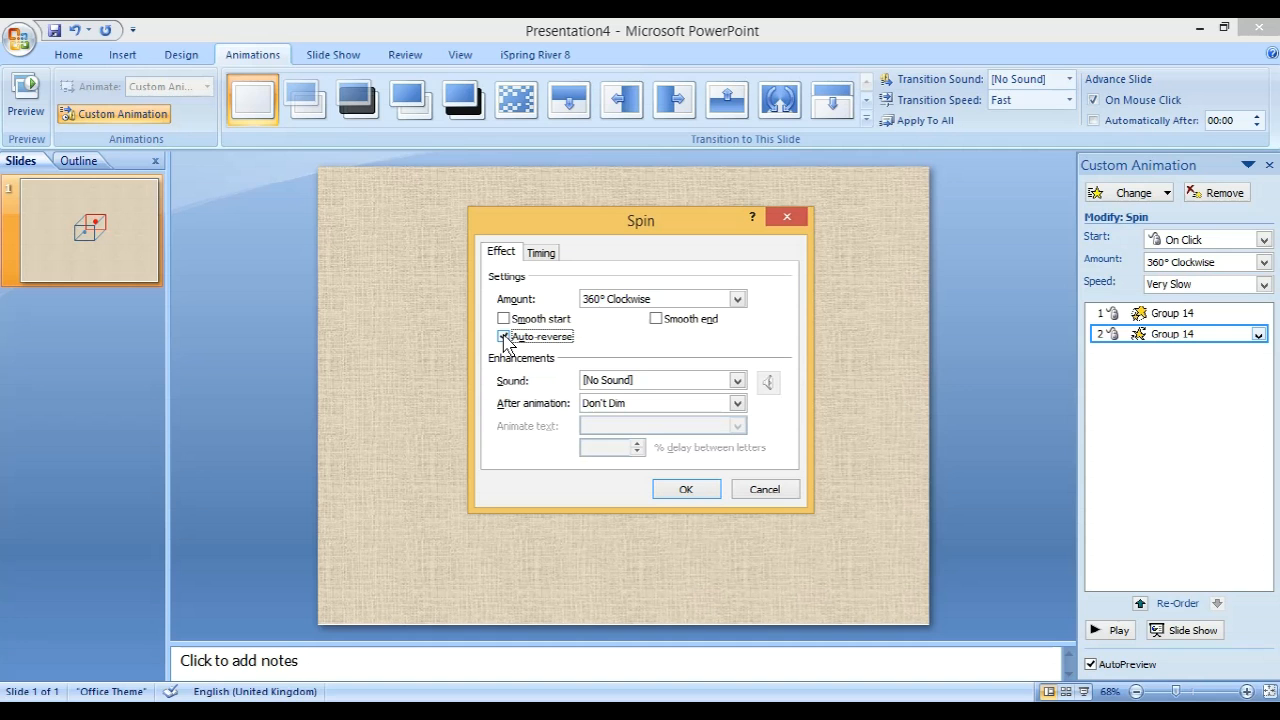
{"action": "left_click", "coordinate": [671, 491]}
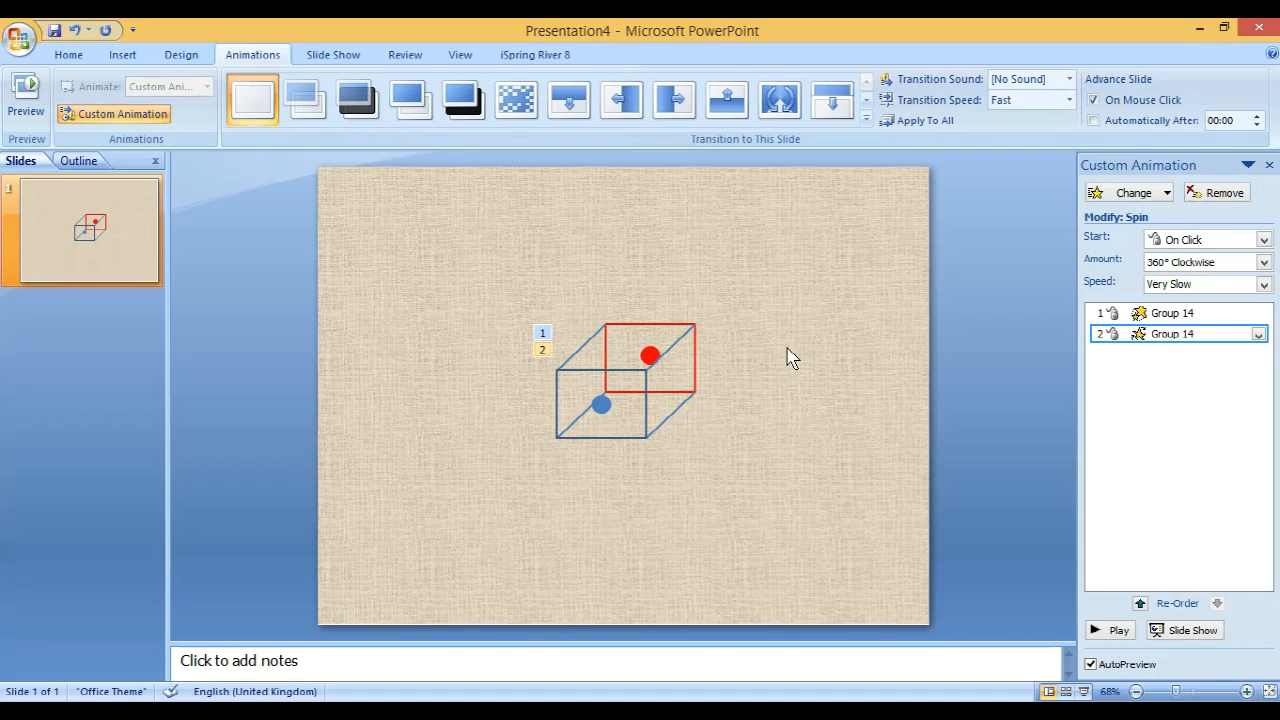
Add a second Grow/Shrink emphasis effect to the cube group, after the Spin effect.
{"action": "left_click", "coordinate": [643, 360]}
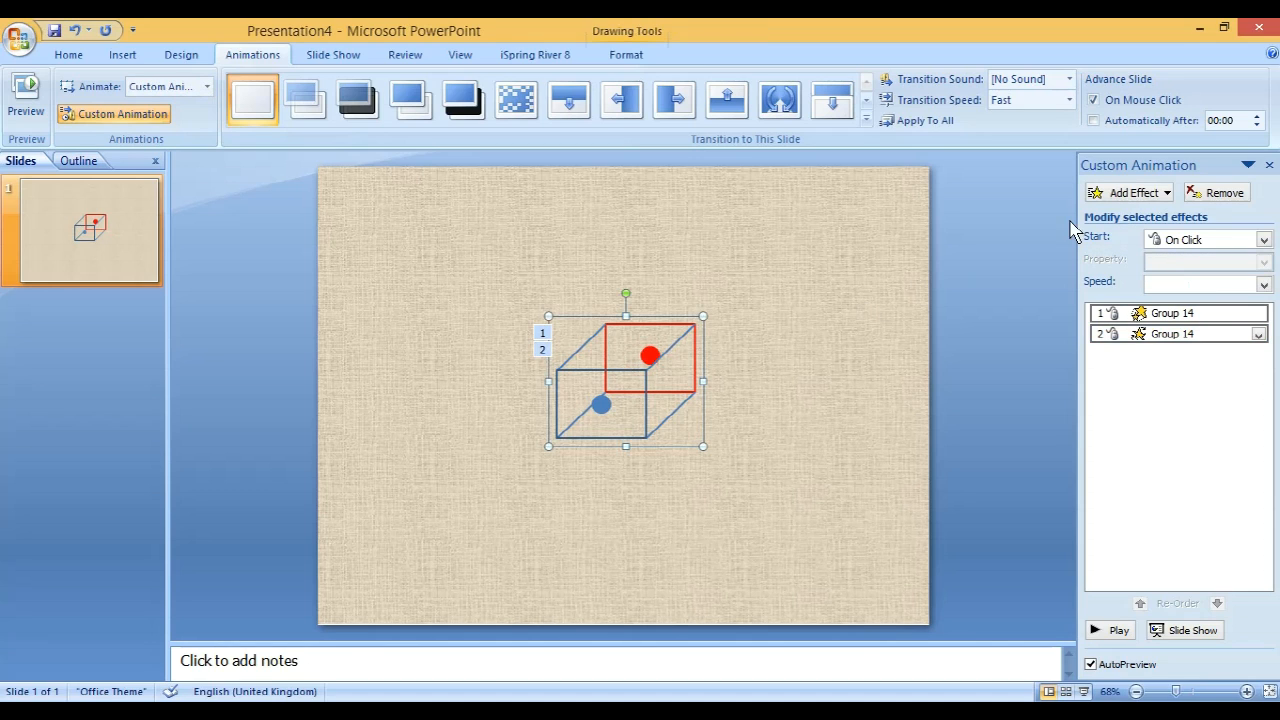
{"action": "left_click", "coordinate": [1166, 195]}
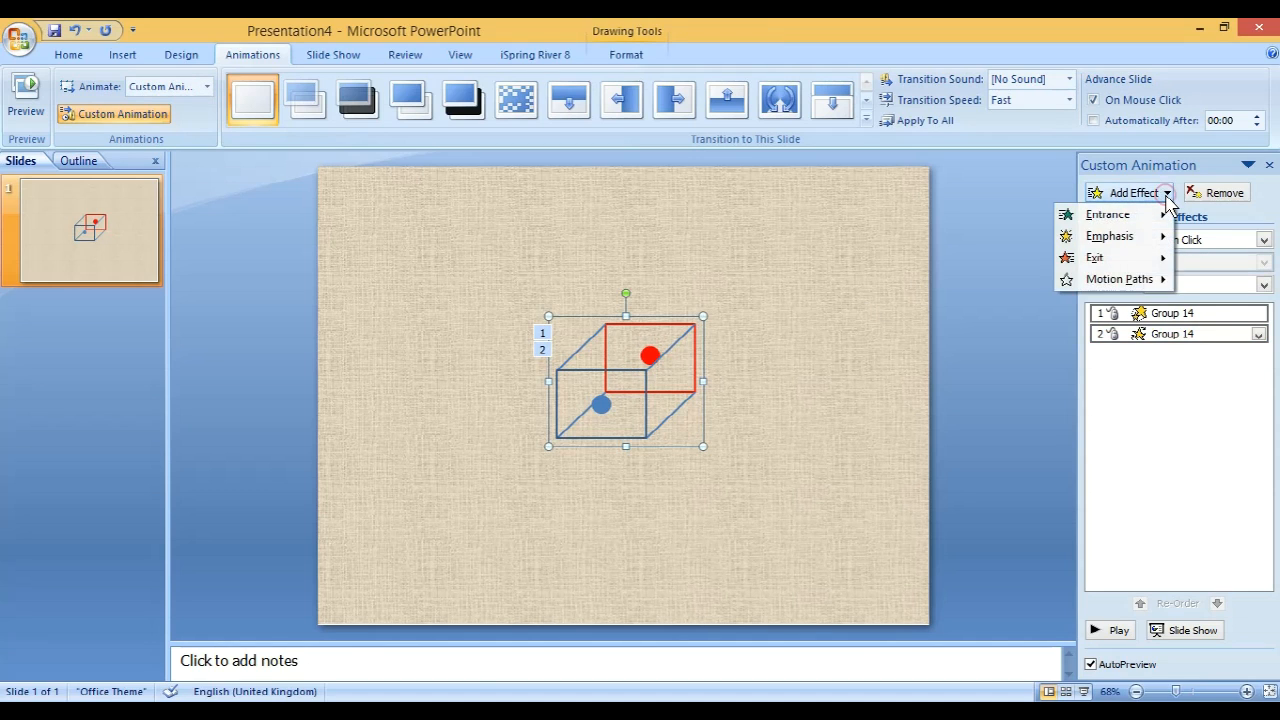
{"action": "mouse_move", "coordinate": [1152, 240]}
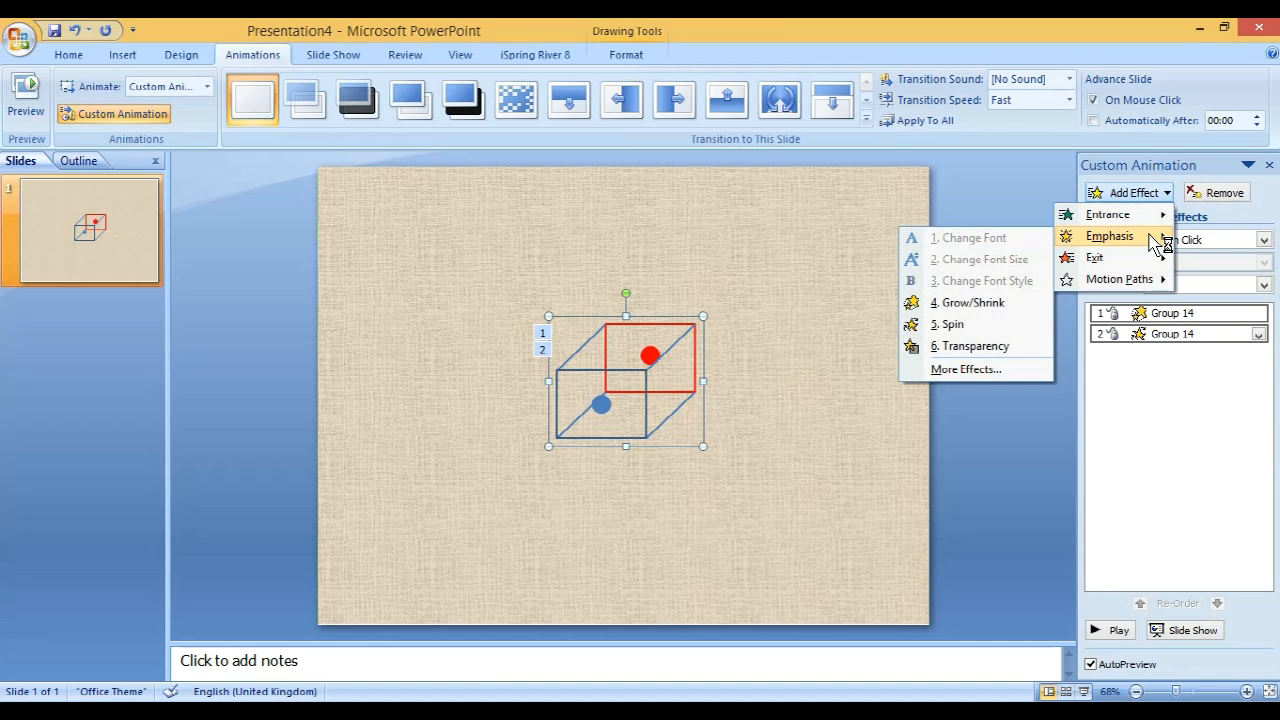
{"action": "left_click", "coordinate": [990, 302]}
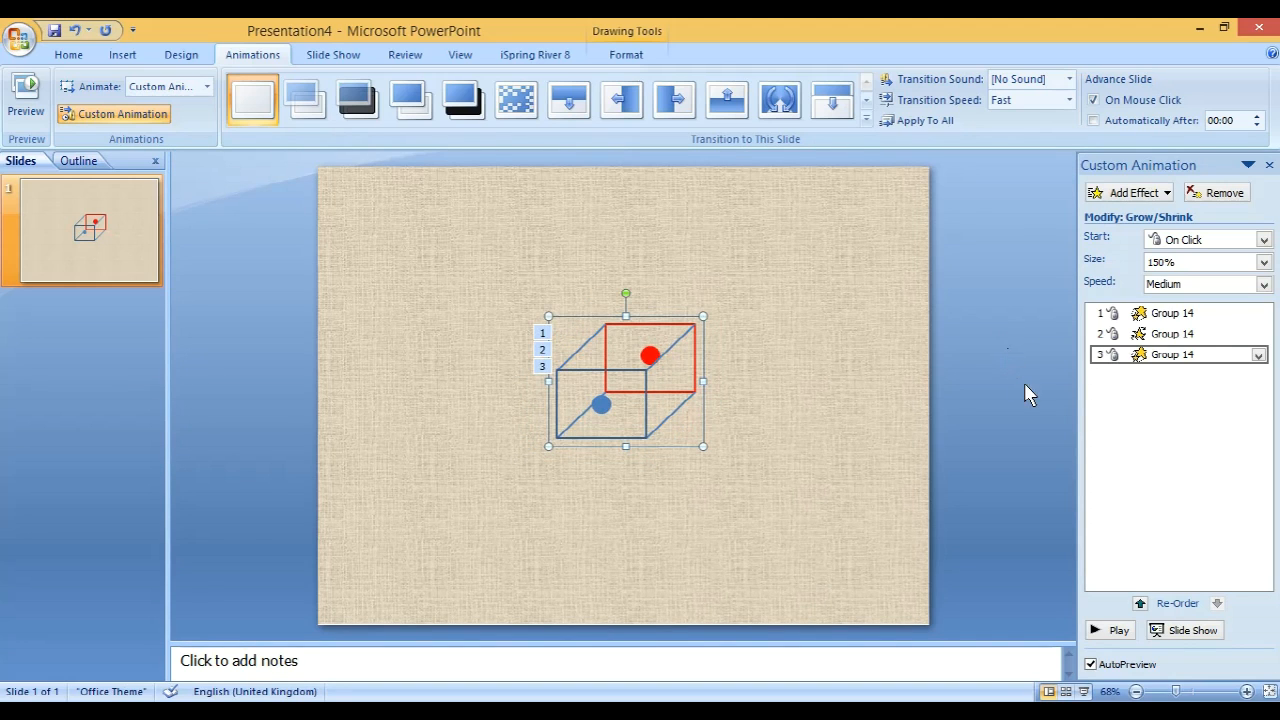
Review the cube's three animation effects one by one, then select the cube group.
{"action": "left_click", "coordinate": [1124, 315]}
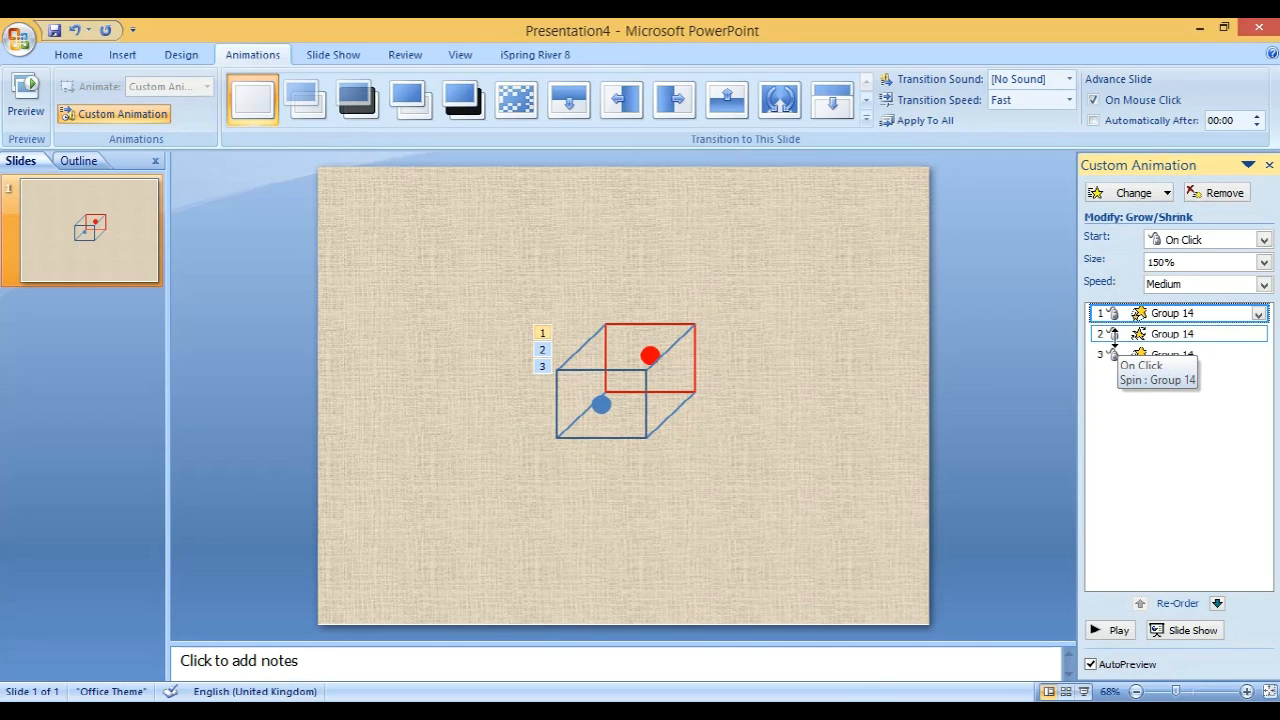
{"action": "left_click", "coordinate": [1113, 338]}
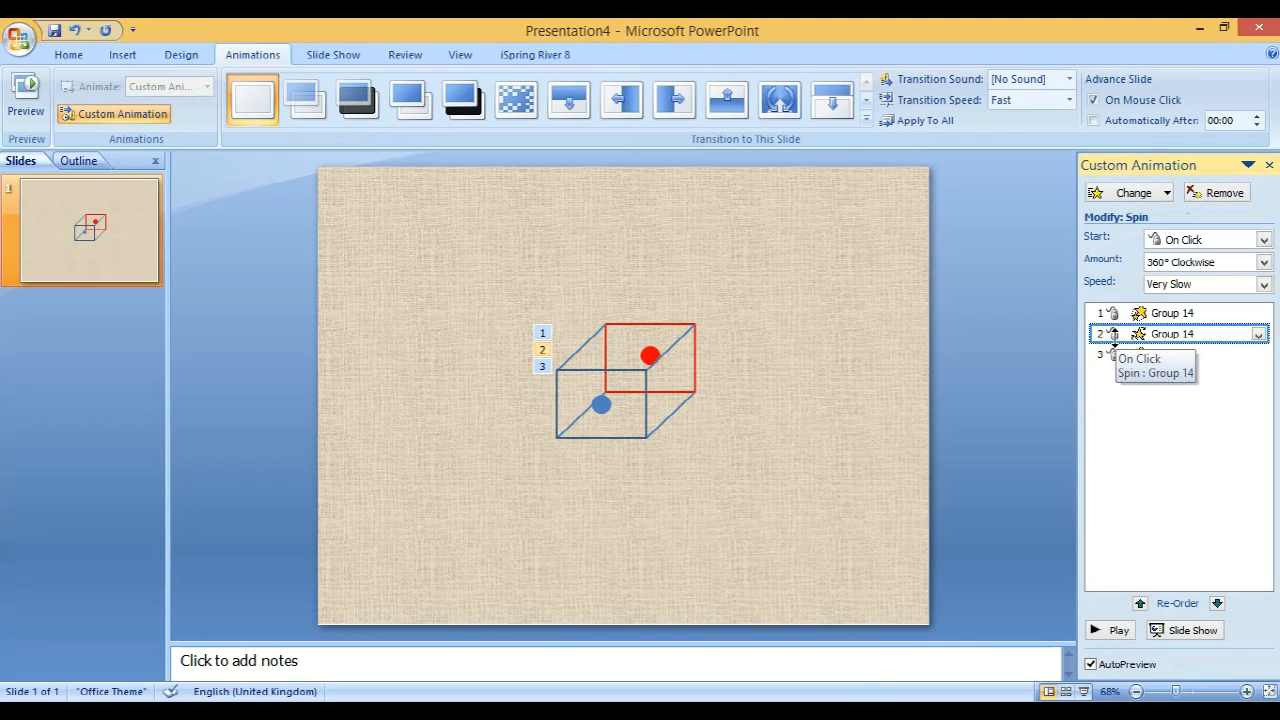
{"action": "left_click", "coordinate": [1110, 358]}
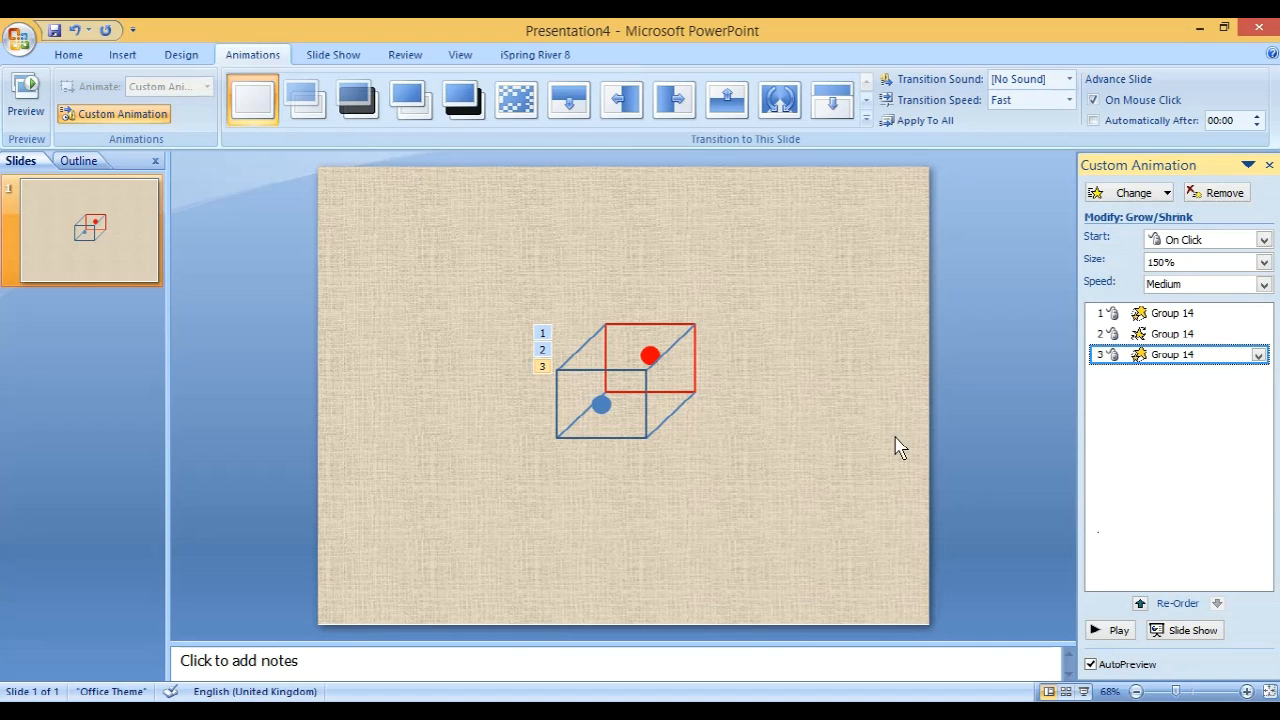
{"action": "left_click", "coordinate": [640, 362]}
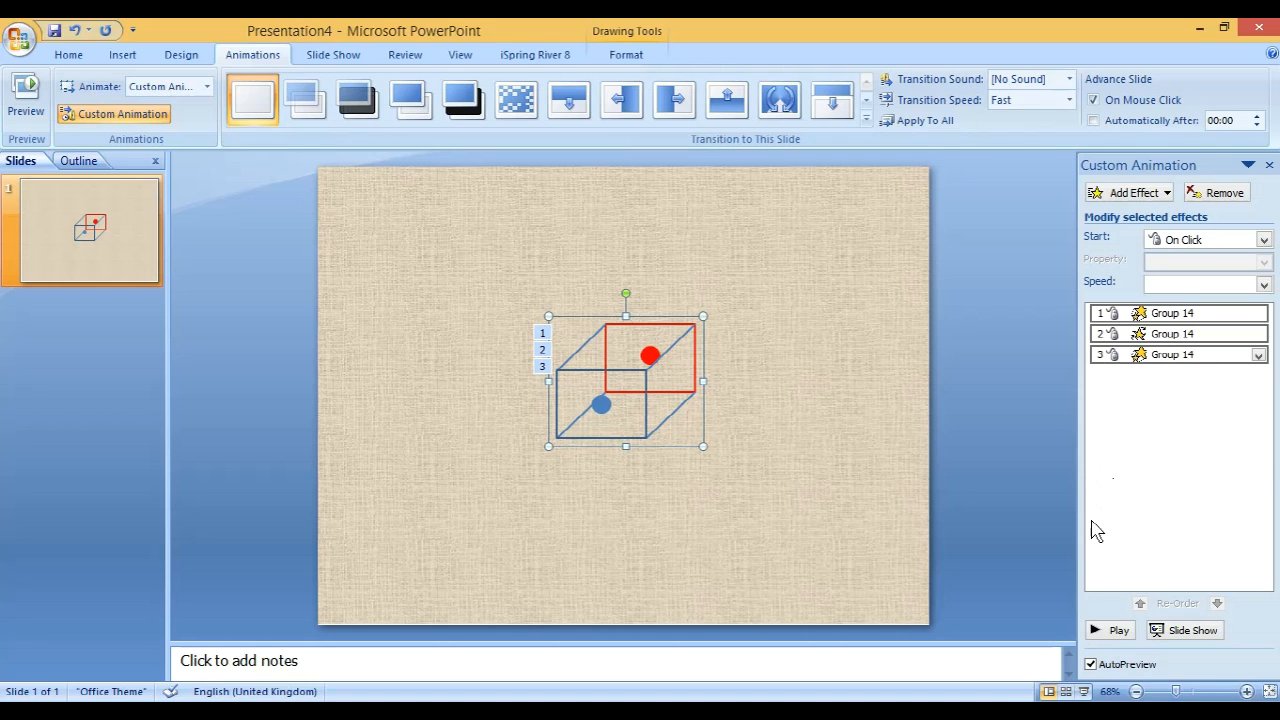
Preview the cube's animation sequence and run it as a slide show, triggering the first Grow/Shrink effect.
{"action": "left_click", "coordinate": [1105, 632]}
{"action": "key", "text": "F5"}
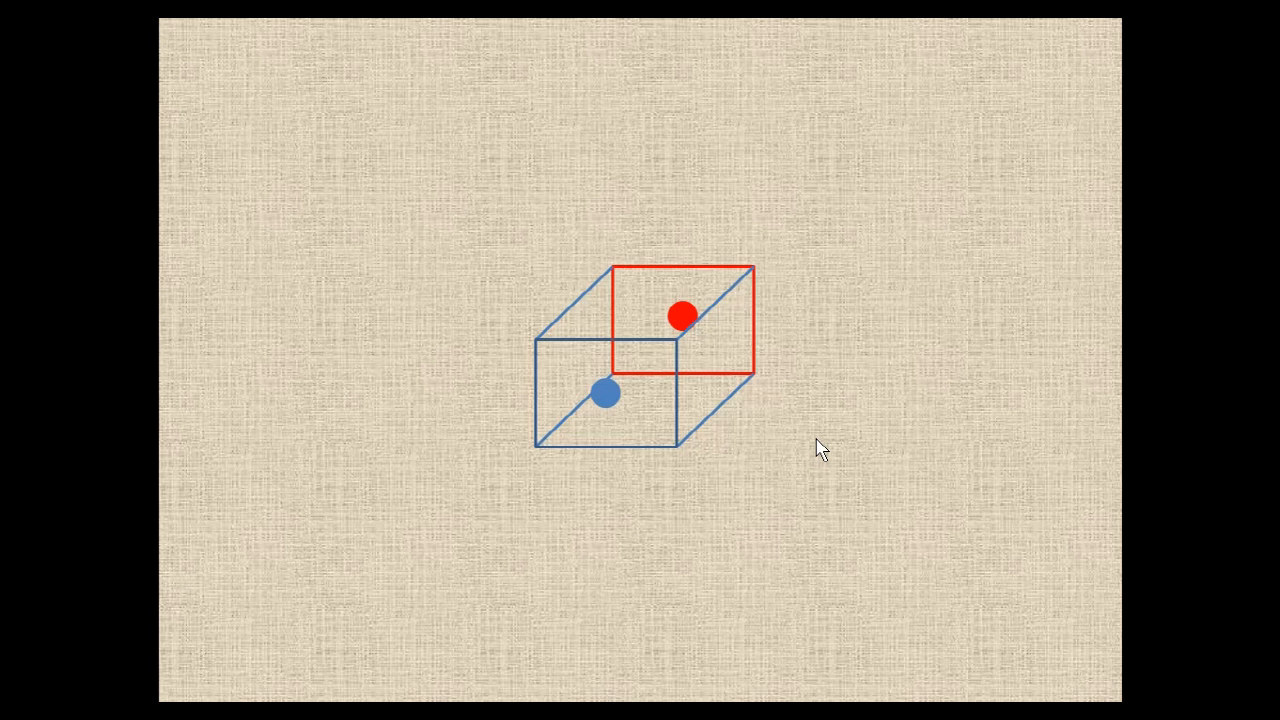
{"action": "left_click", "coordinate": [816, 438]}
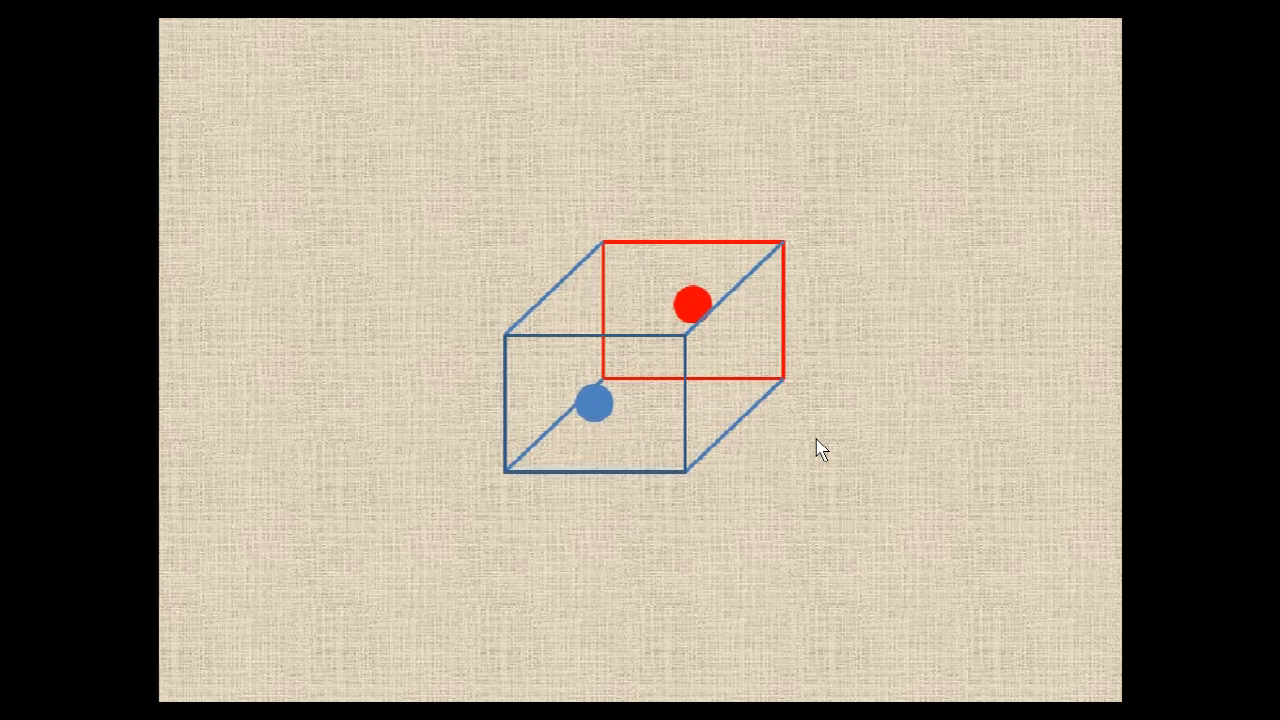